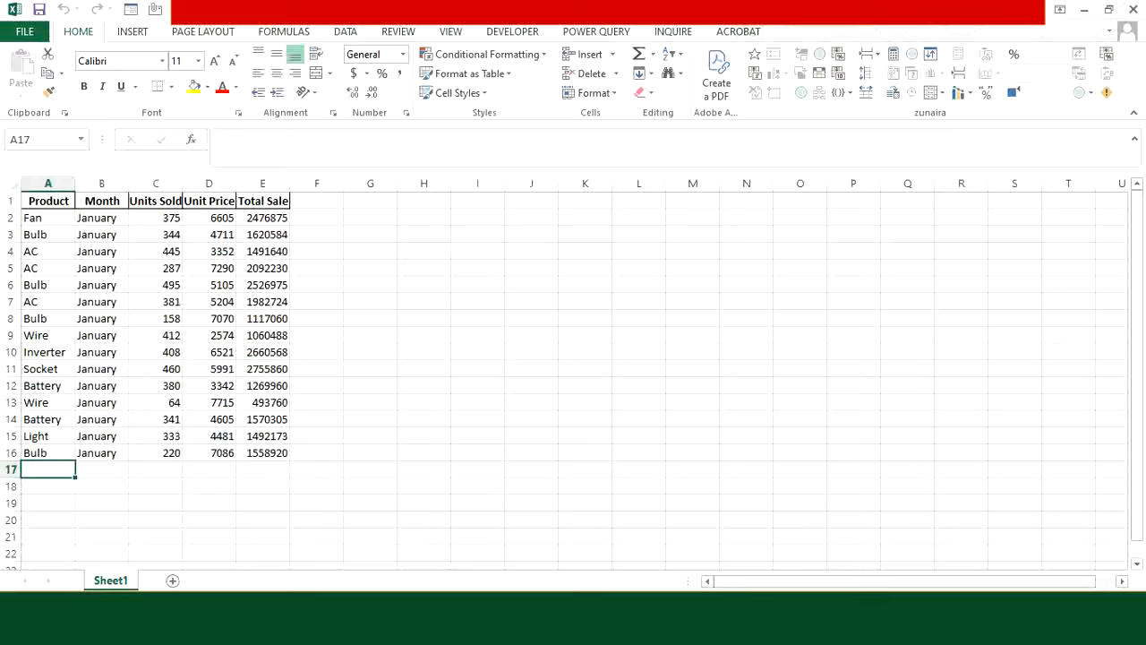
Step: Switch to the Downloads\Files folder holding the February, January and March workbooks
click(694, 625)
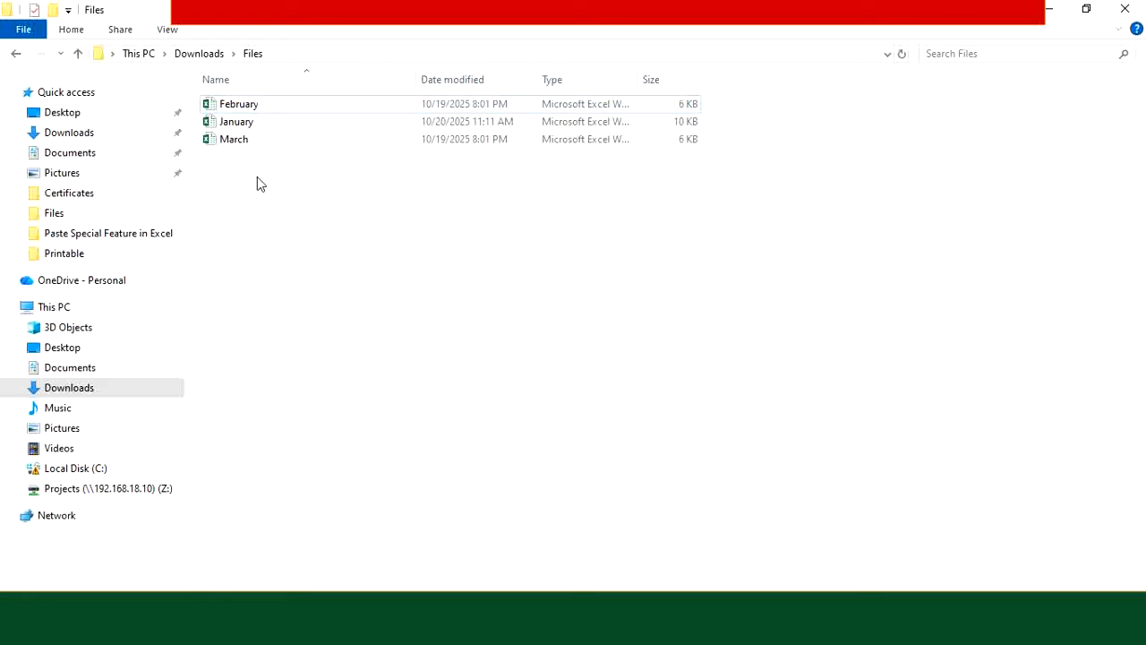
Step: Bring the January sales workbook to the front in Excel
click(509, 627)
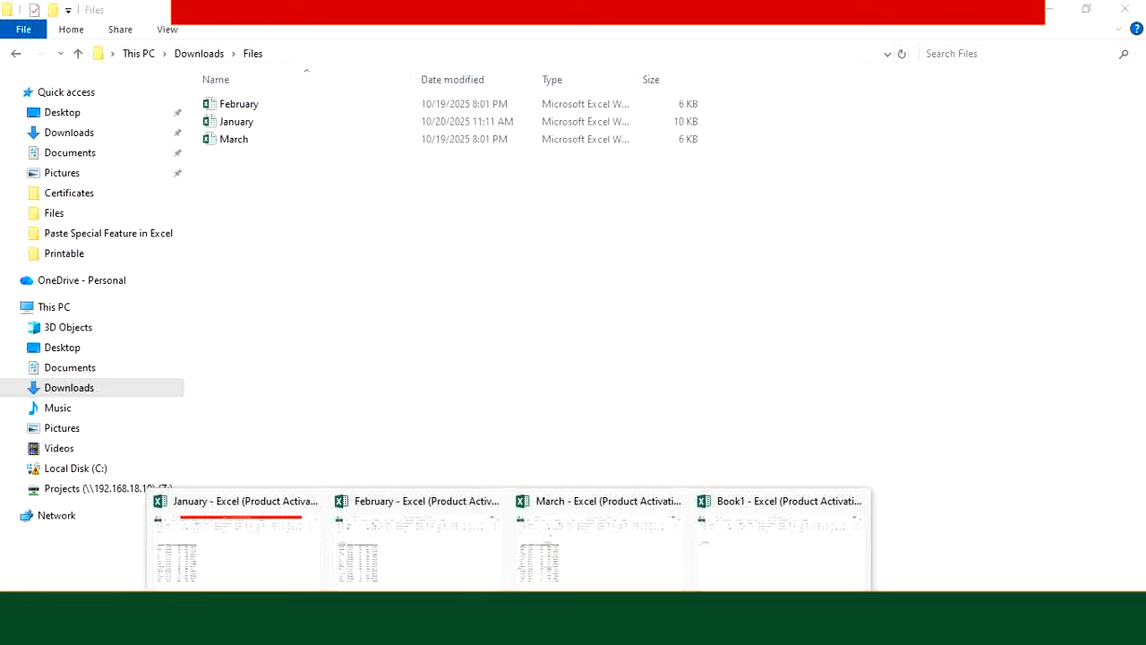
click(286, 555)
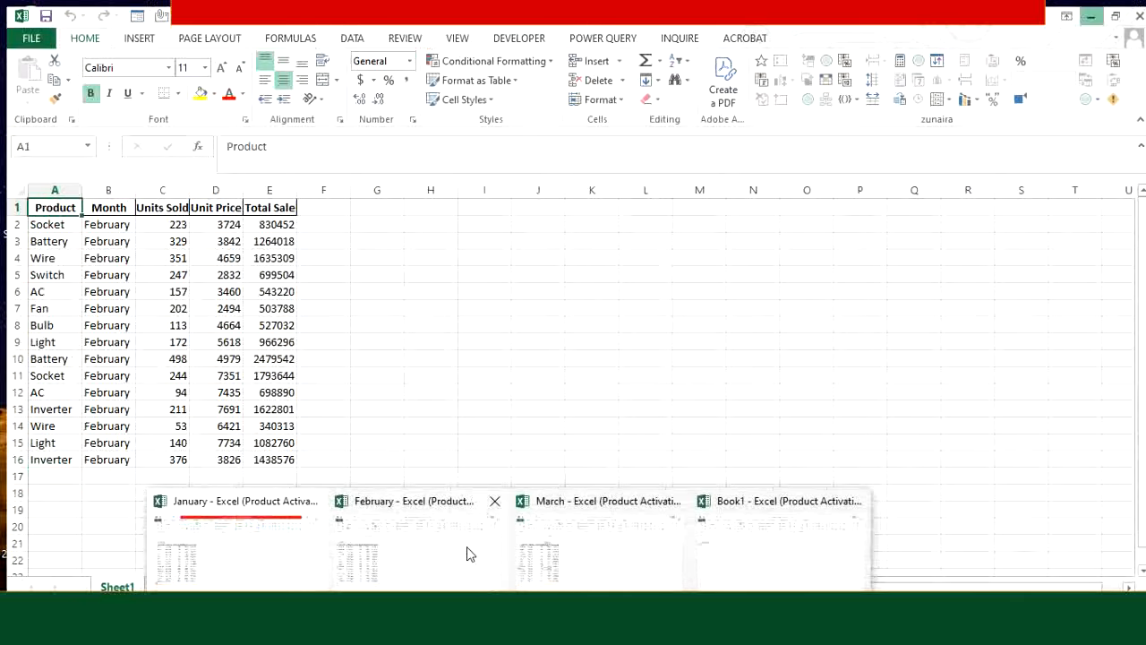
Step: Look over the February and March sales workbooks, then switch to the blank Book1 workbook
click(468, 550)
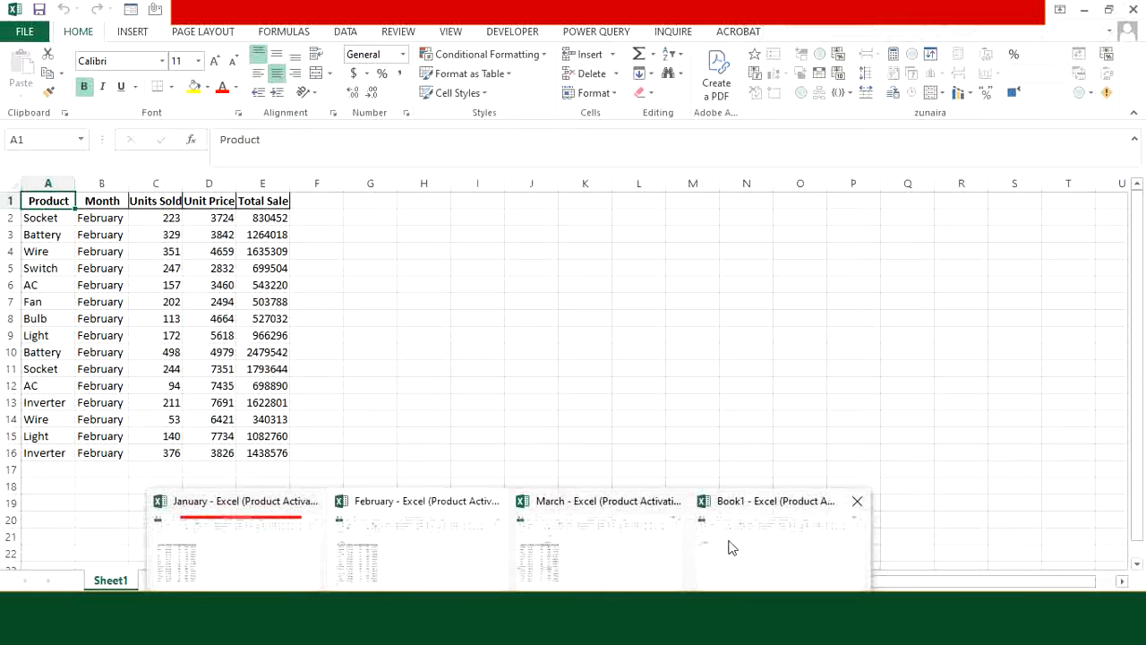
click(729, 545)
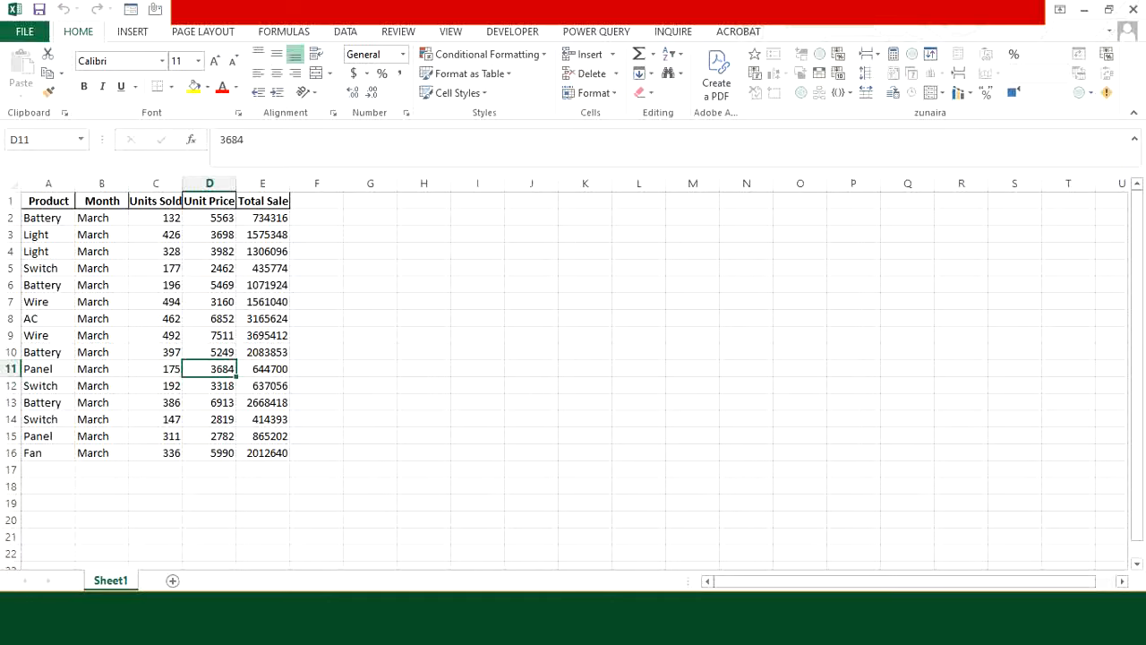
mouse_move(510, 640)
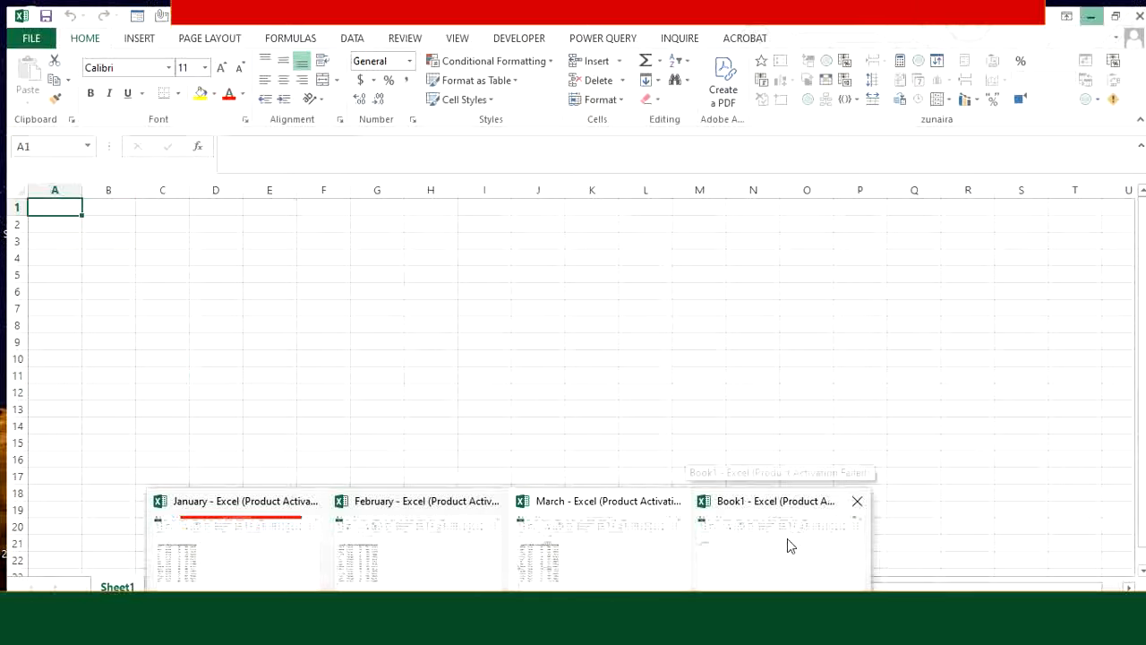
click(787, 539)
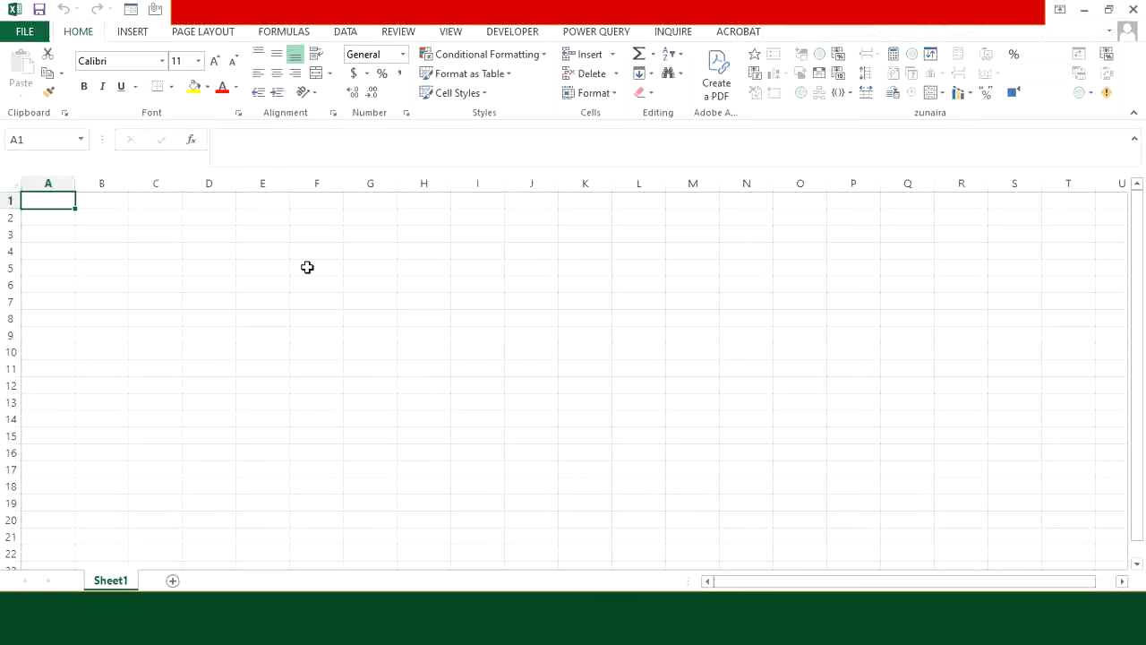
Step: Start a From Folder import using This PC > Downloads > Files, previewing its three workbooks
click(602, 34)
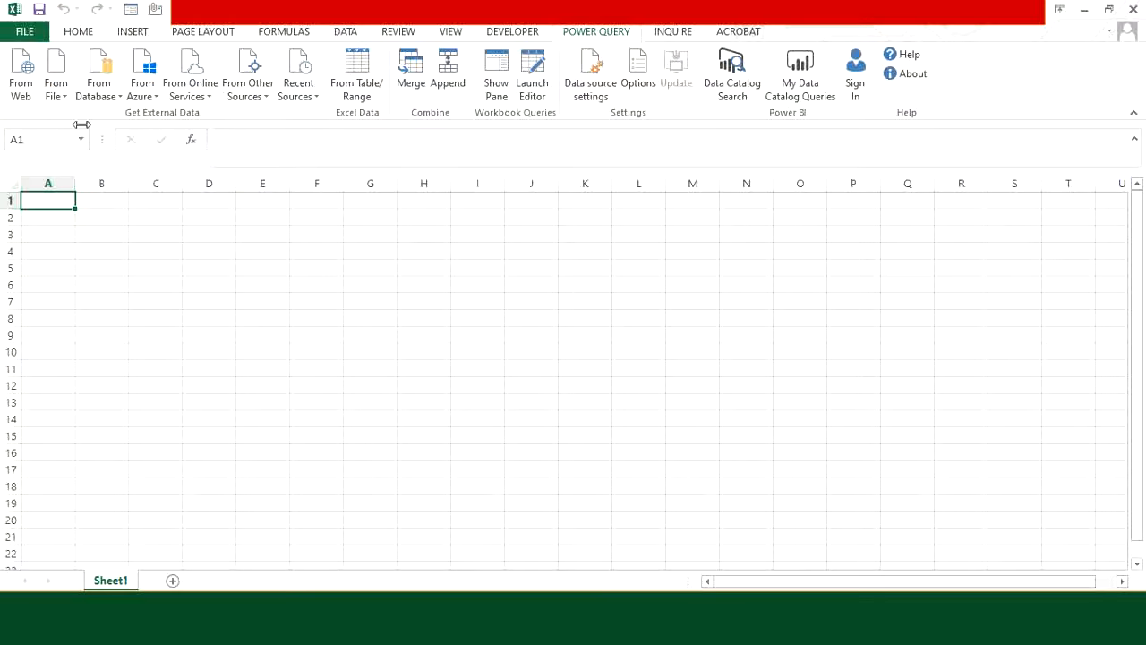
click(65, 97)
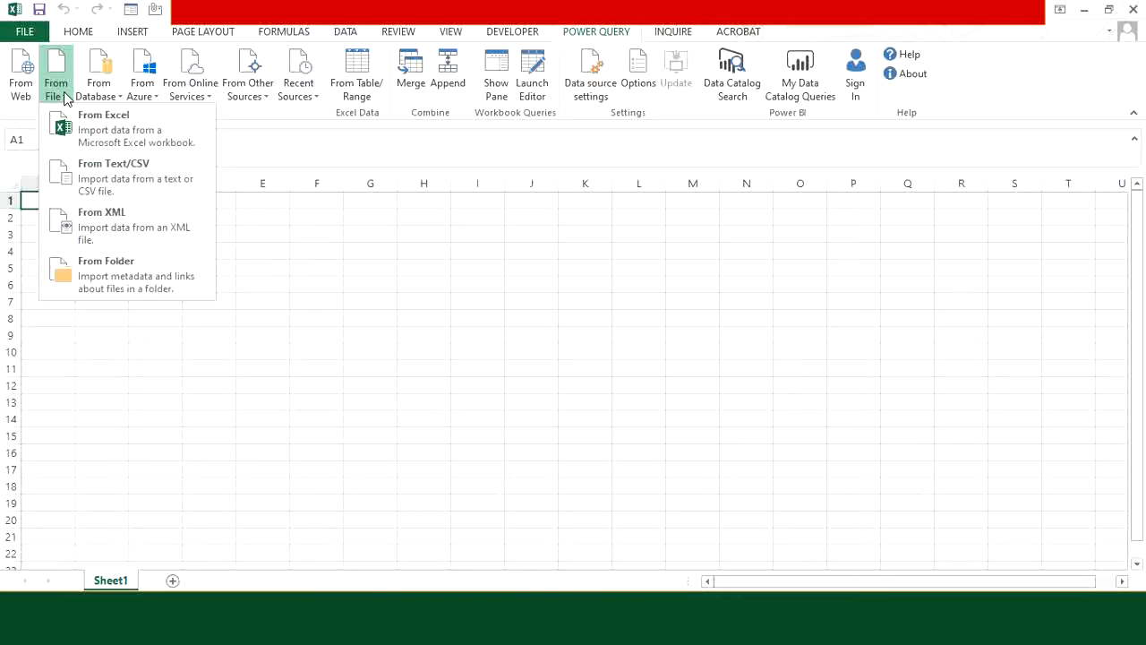
click(138, 266)
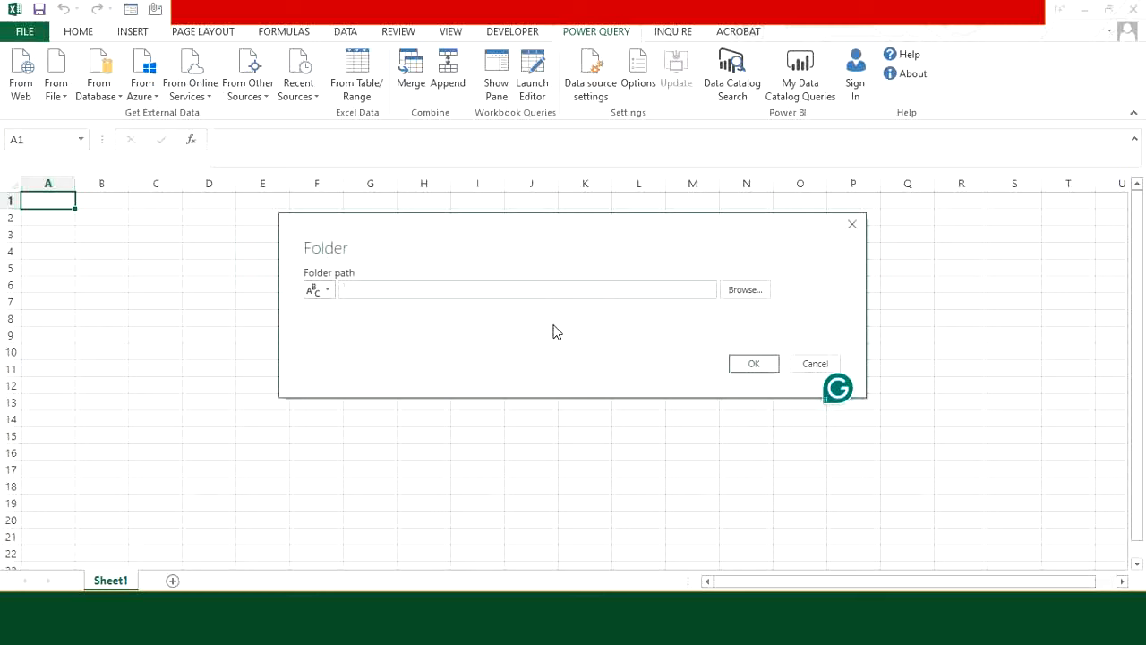
click(757, 295)
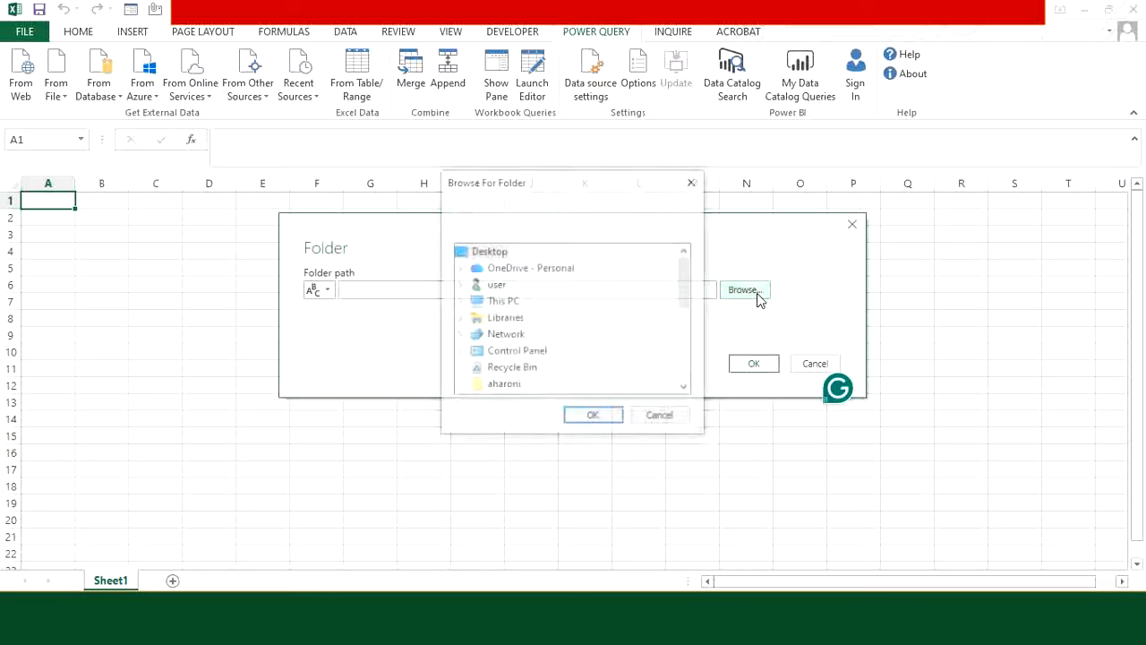
click(507, 303)
click(548, 319)
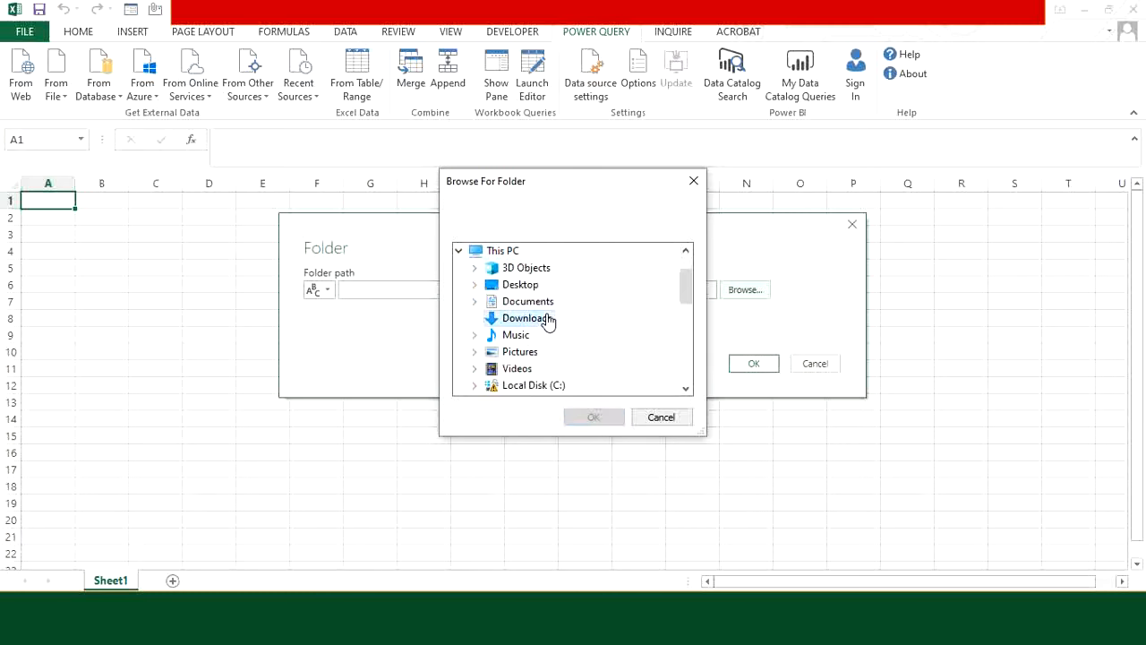
scroll(568, 342, down, 4)
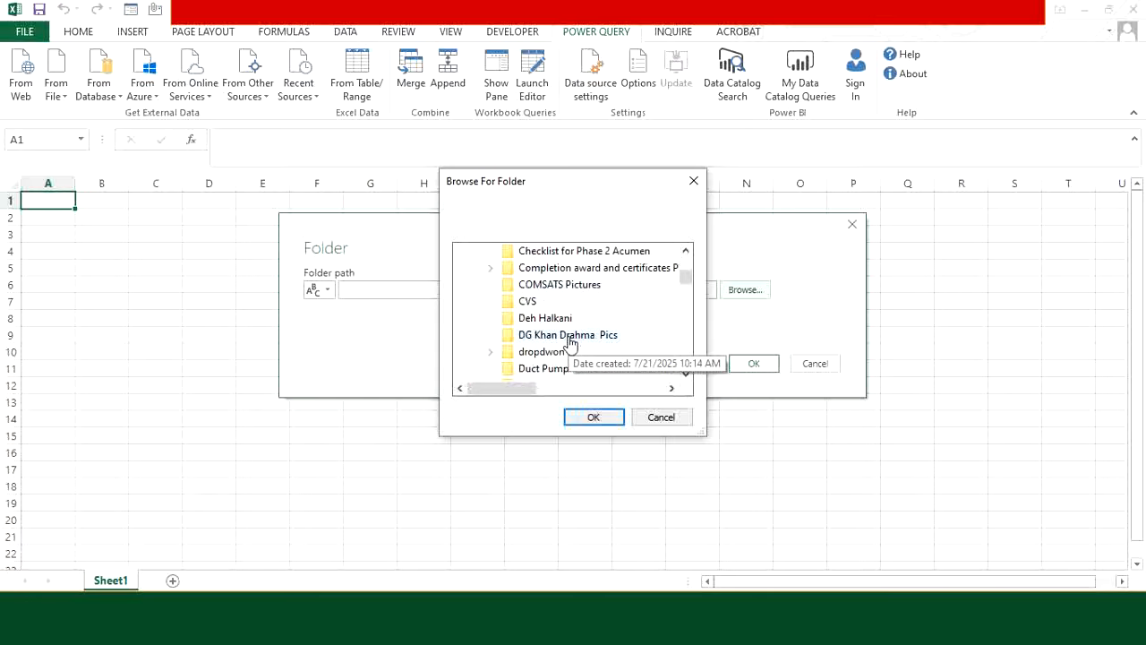
click(528, 334)
click(594, 417)
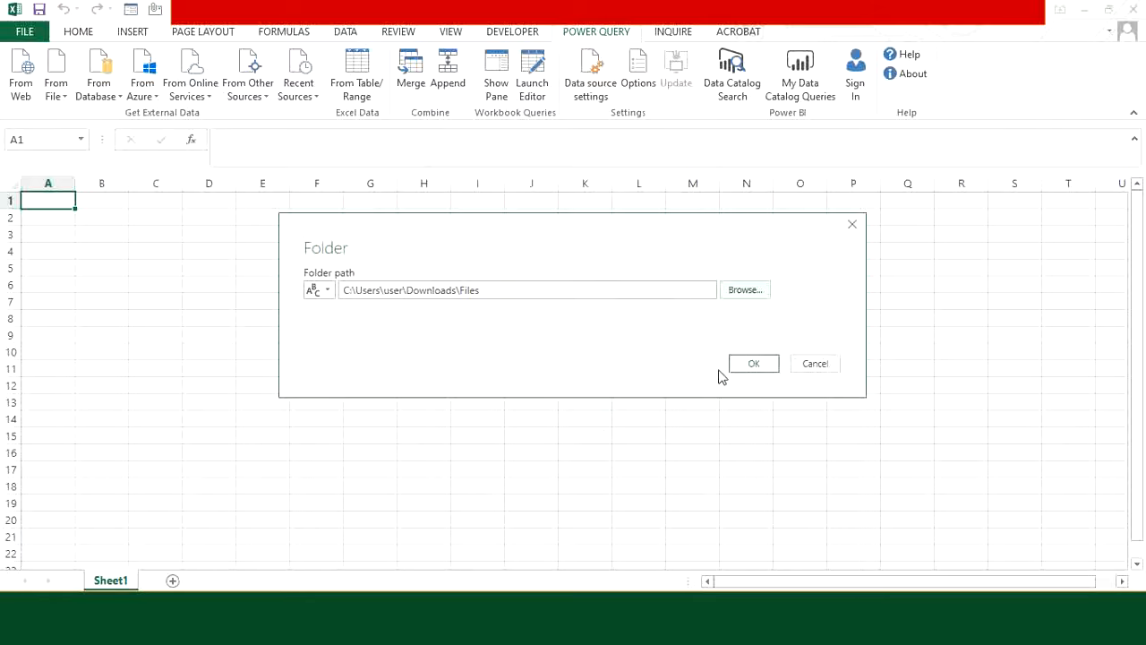
click(750, 365)
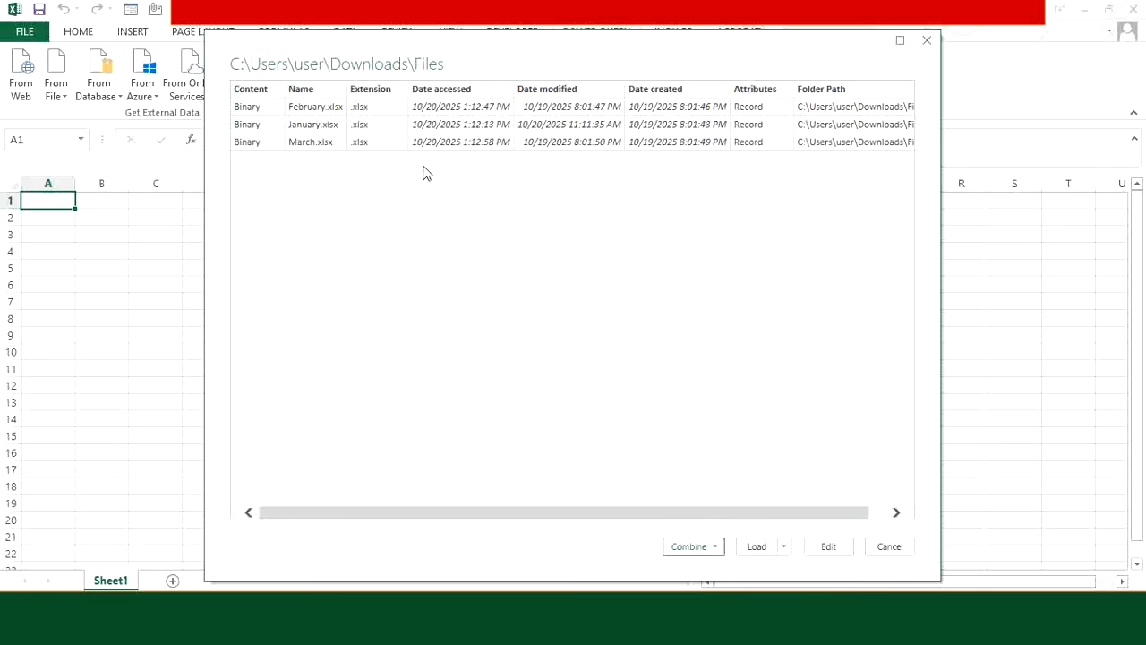
Step: Combine & Edit the files using the first file as the example and Sheet1 as the data
click(715, 546)
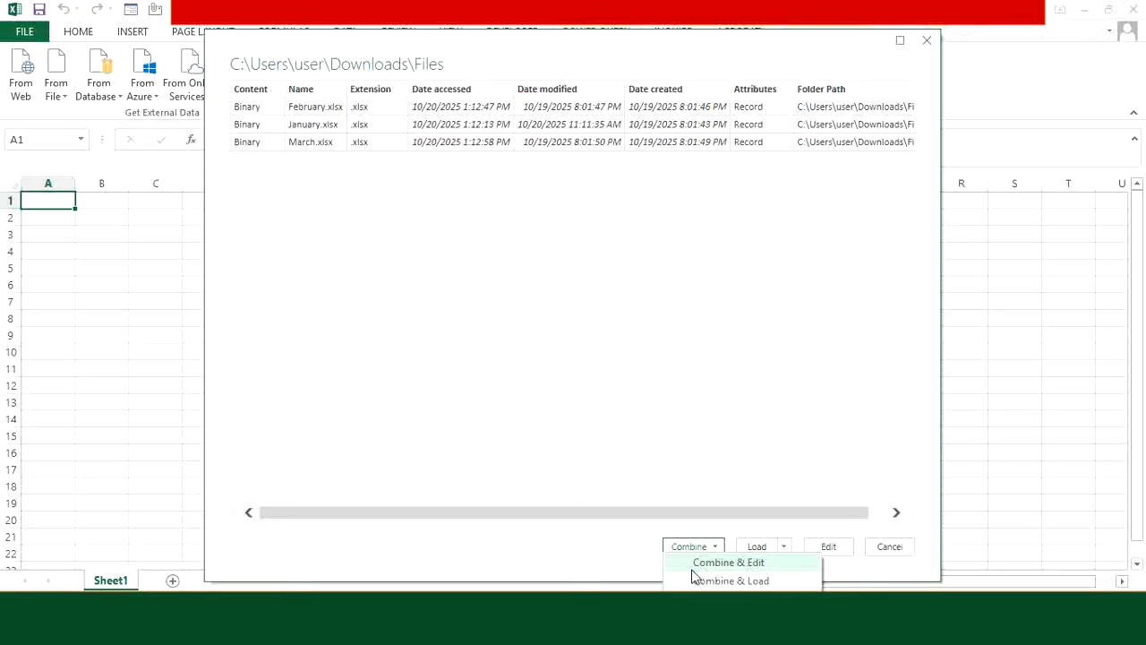
click(738, 564)
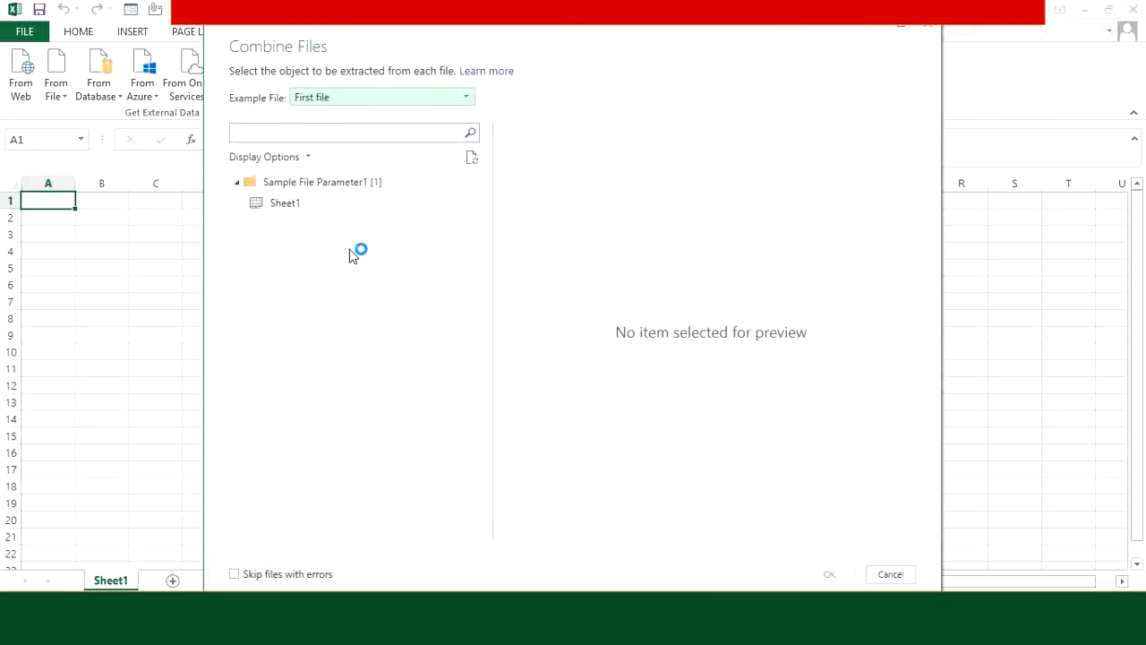
click(467, 97)
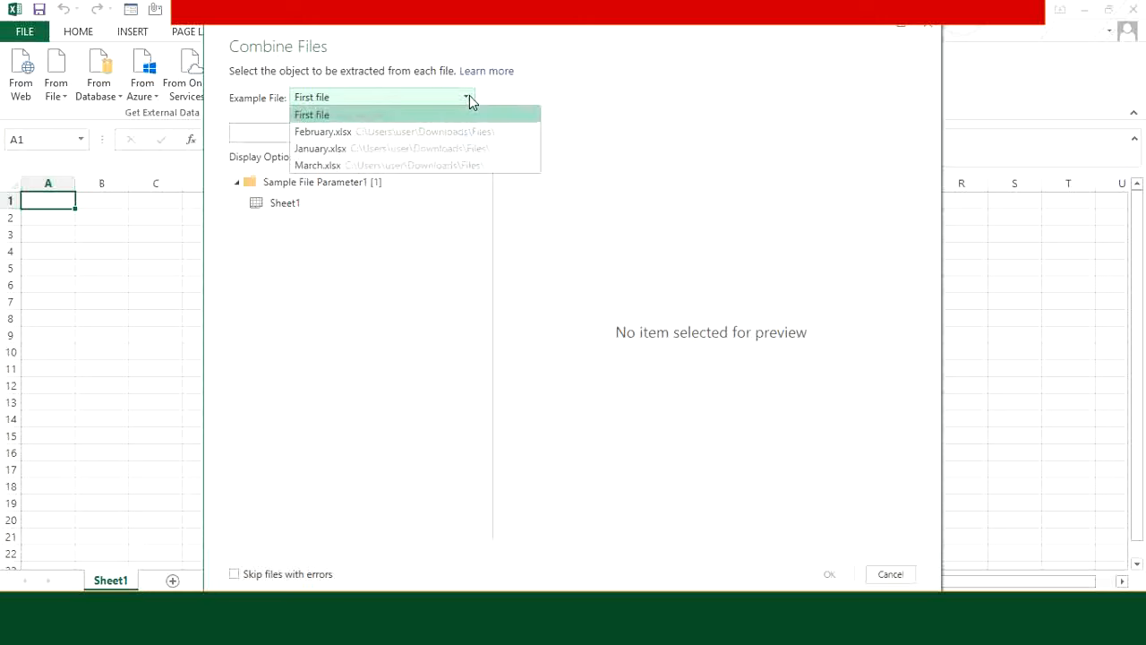
click(367, 114)
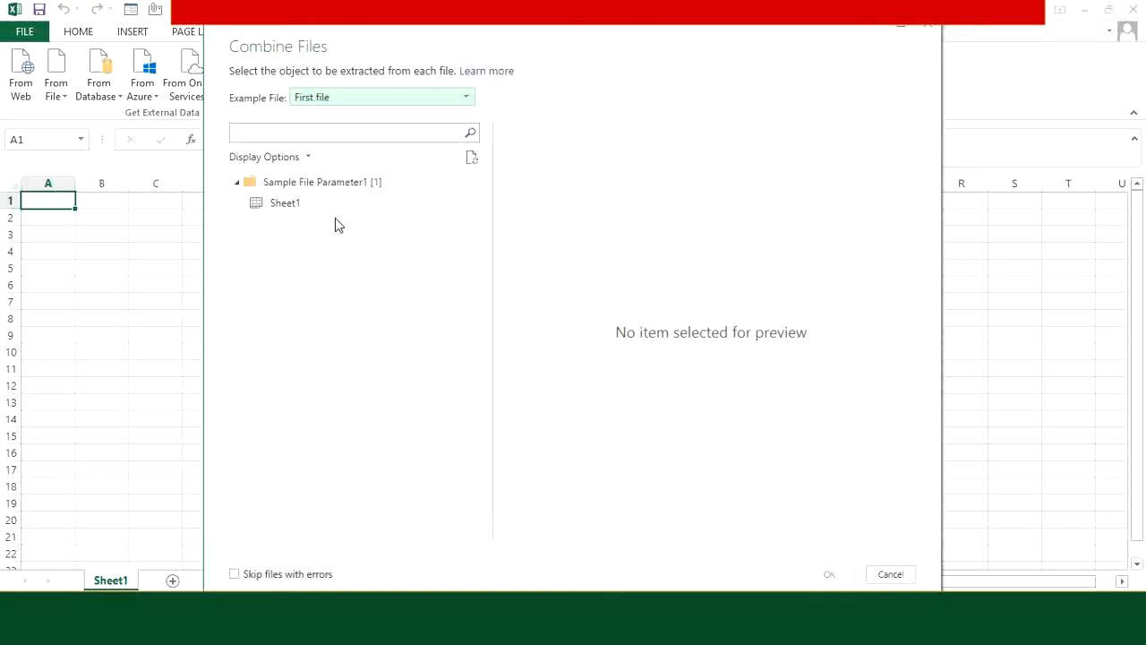
click(289, 209)
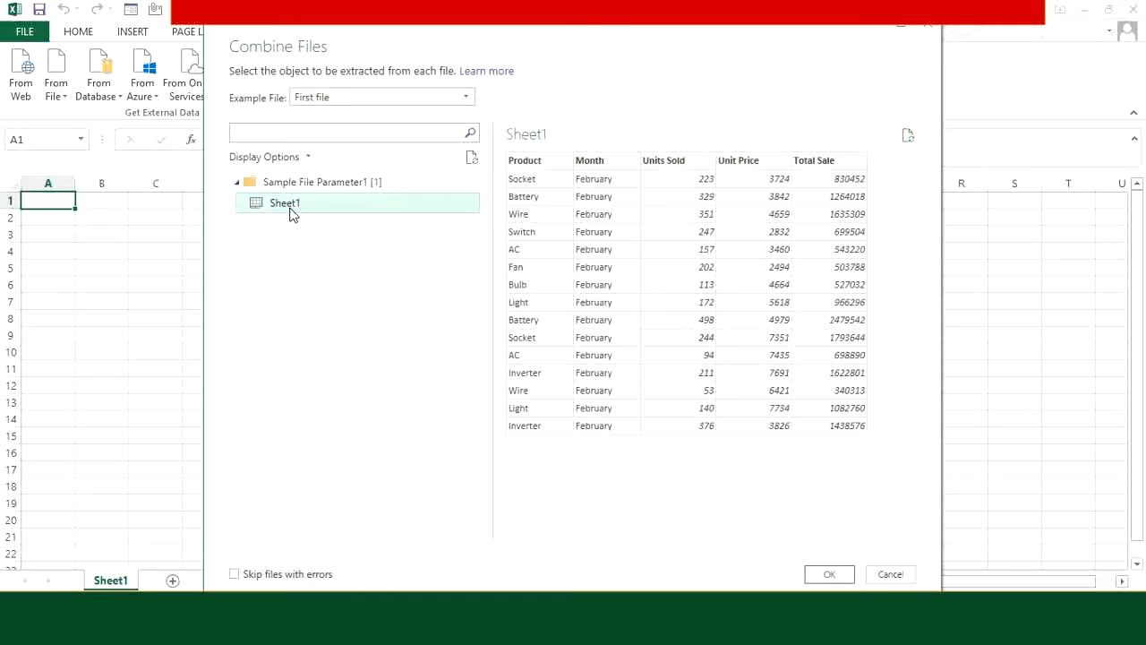
click(829, 574)
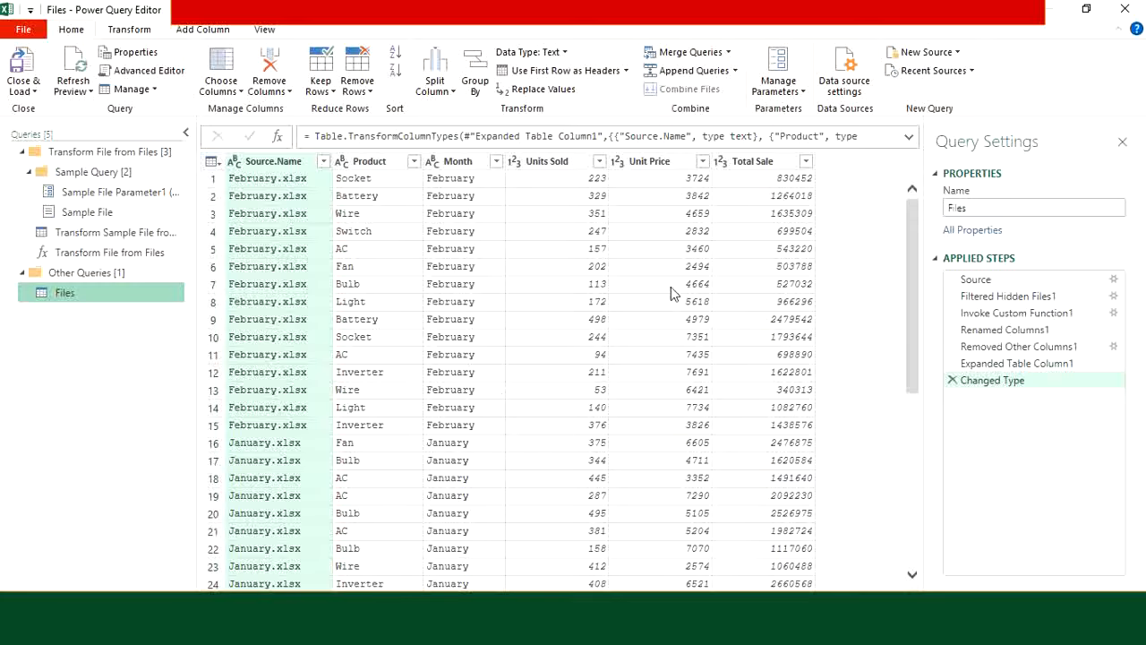
scroll(489, 427, down, 1)
scroll(475, 430, up, 1)
scroll(461, 436, down, 7)
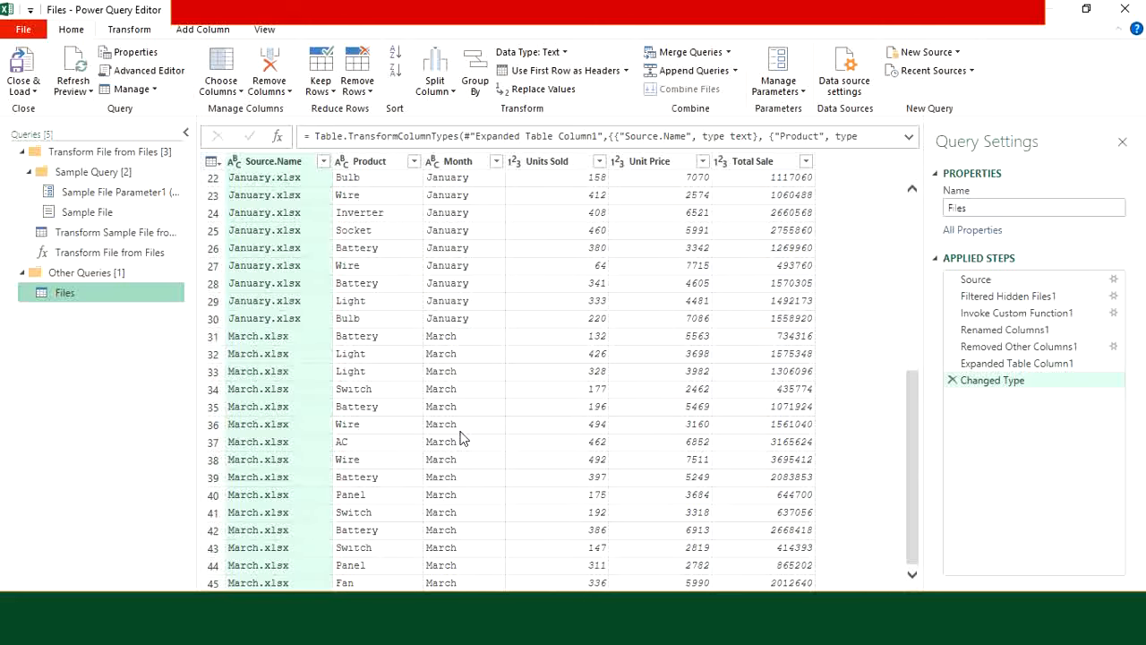
scroll(461, 437, up, 7)
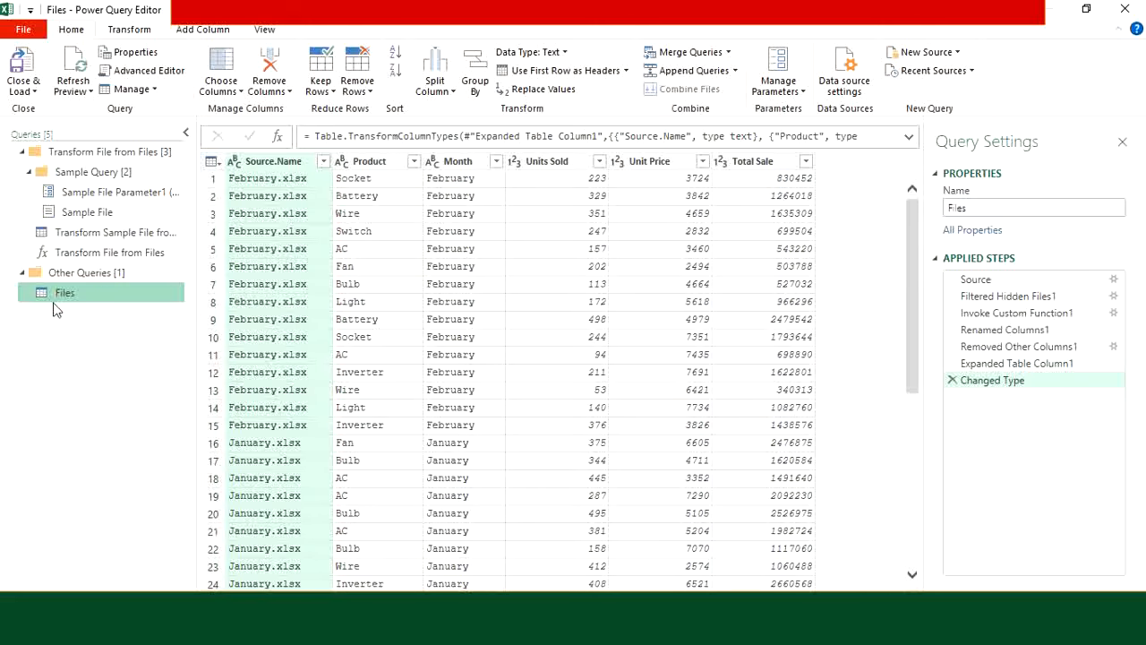
click(99, 233)
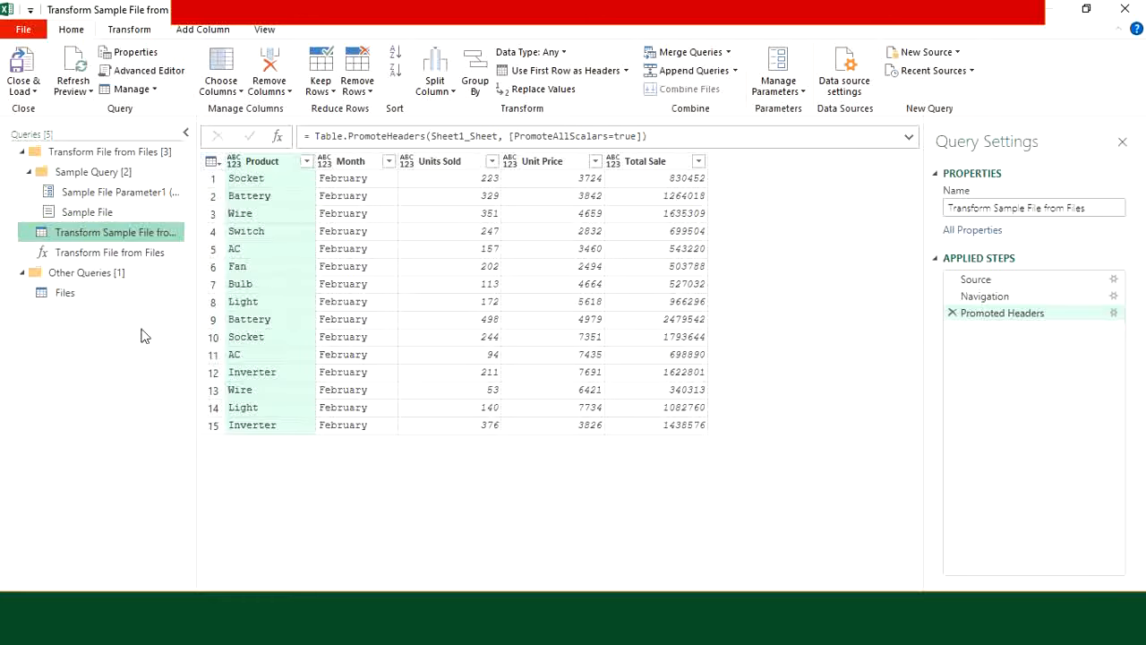
click(78, 292)
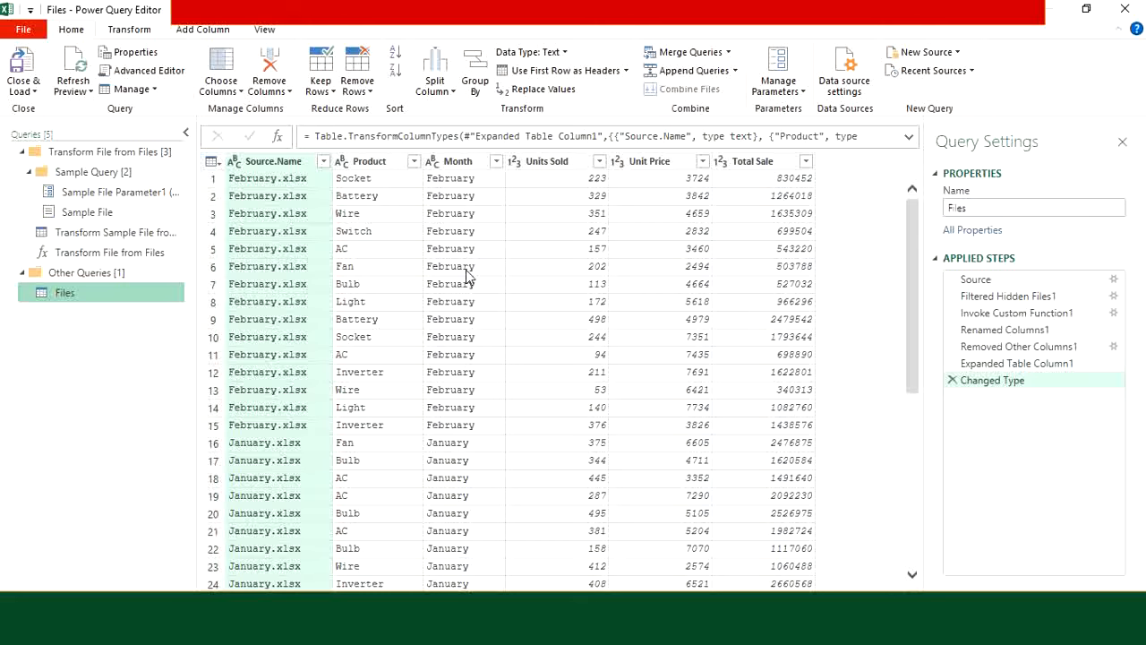
Step: Remove the Month column and select Source.Name as the basis for a new column
right_click(457, 166)
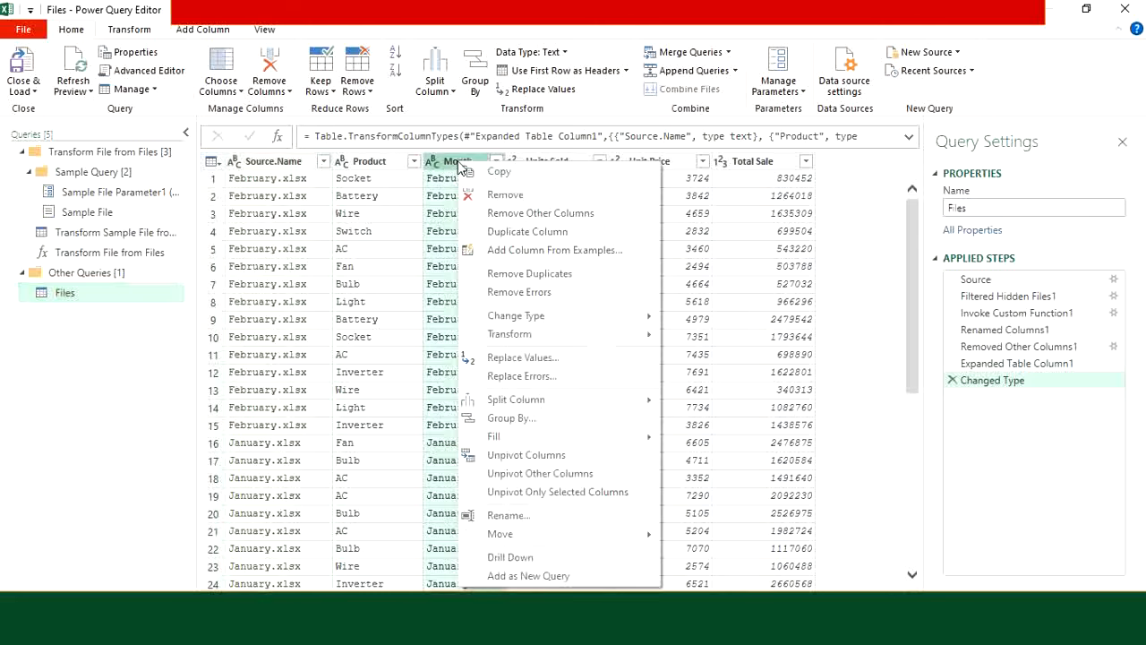
click(508, 201)
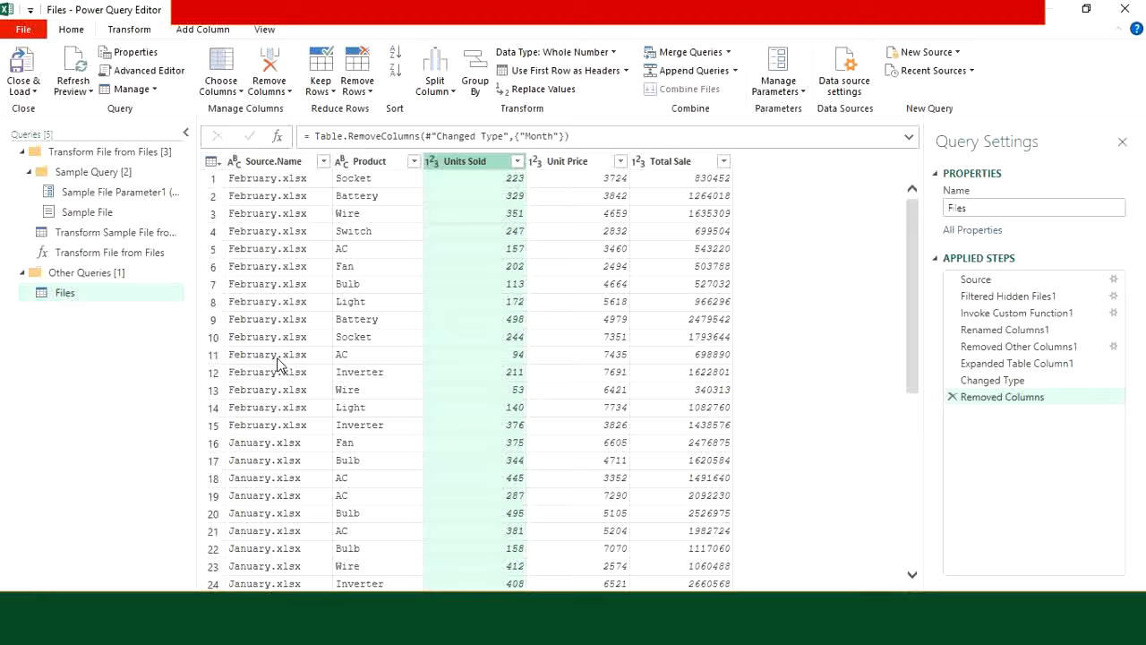
click(281, 162)
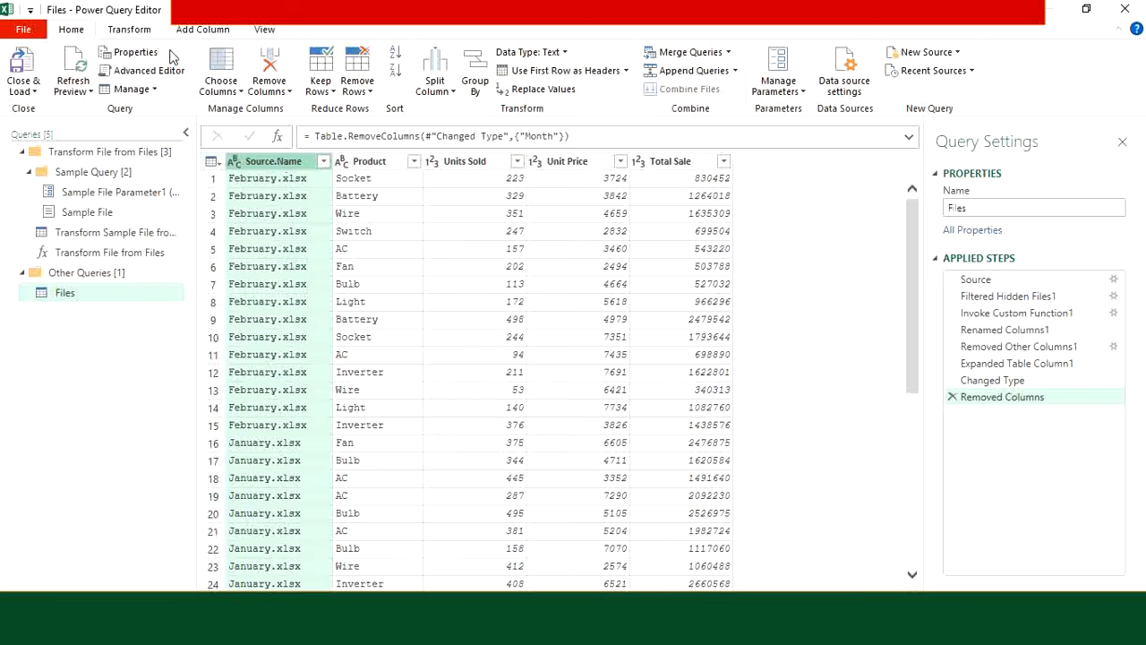
click(207, 34)
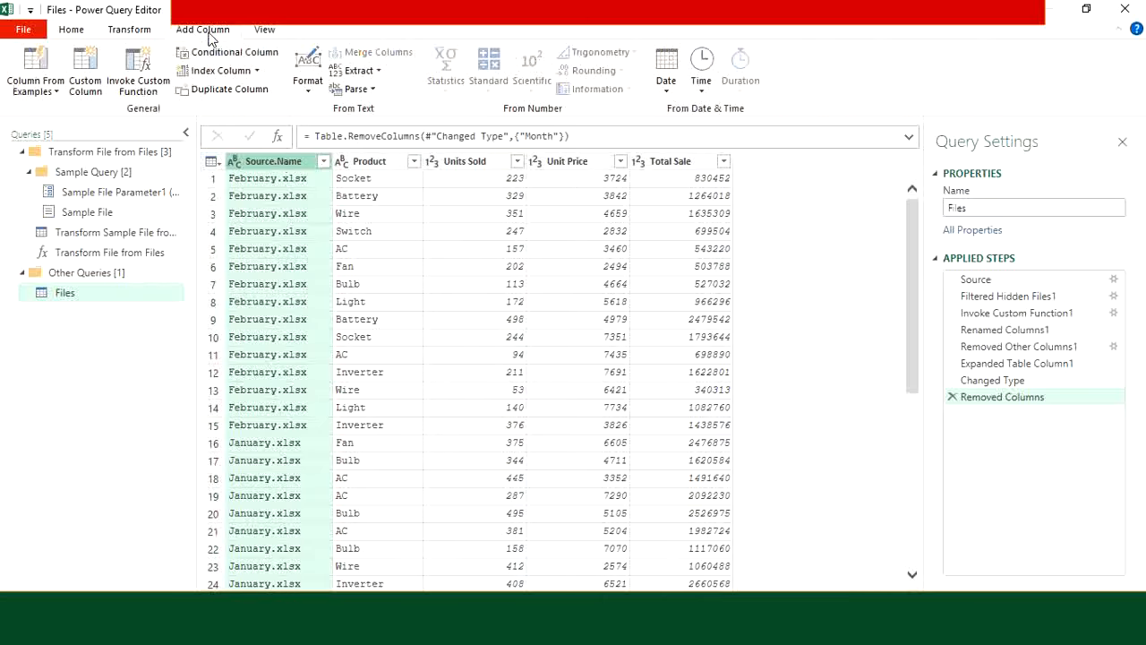
Step: Add a custom column 'Month Name' with formula Text.BeforeDelimiter([Source.Name],".")
click(86, 88)
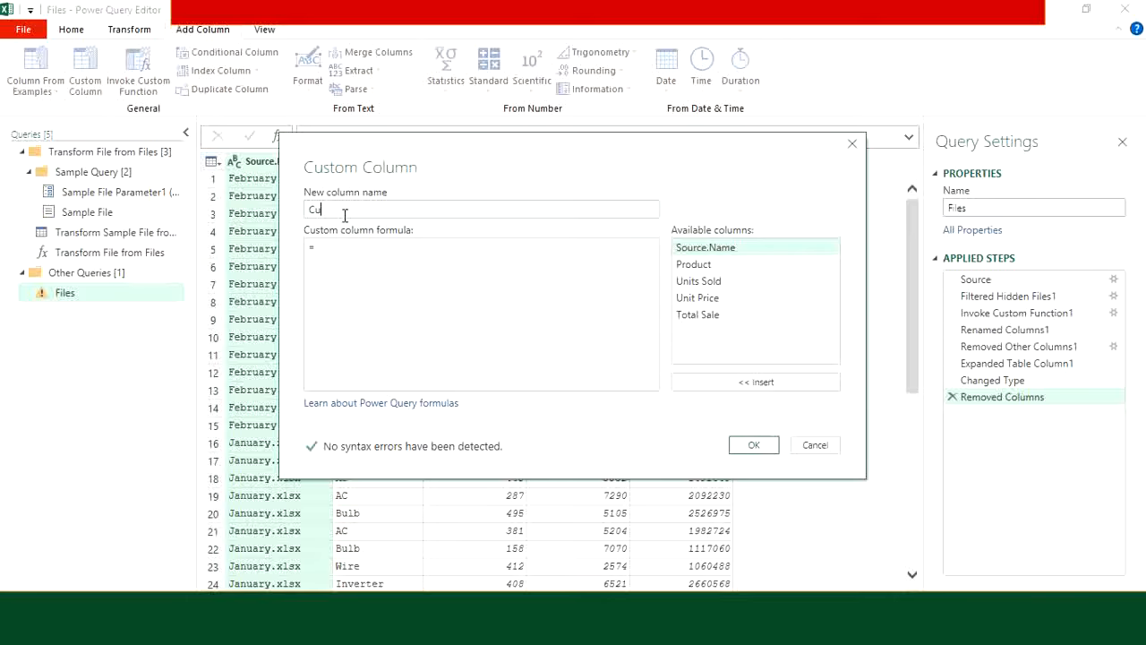
text(Month Name)
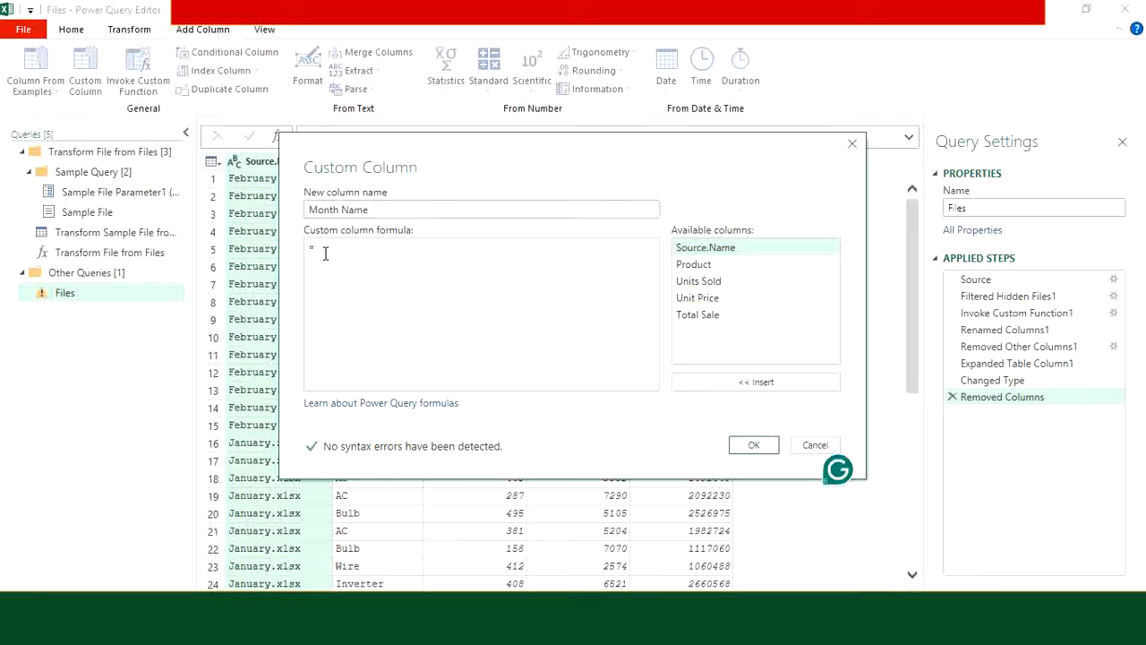
text(Text.BeforeDelimiter([)
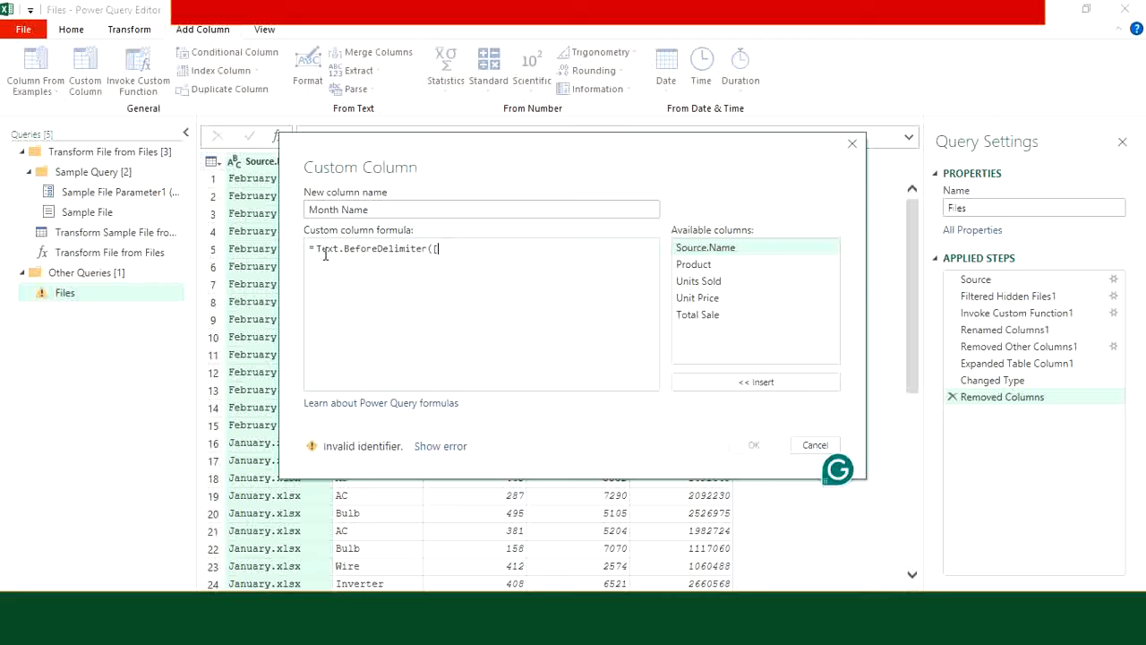
text(Sou)
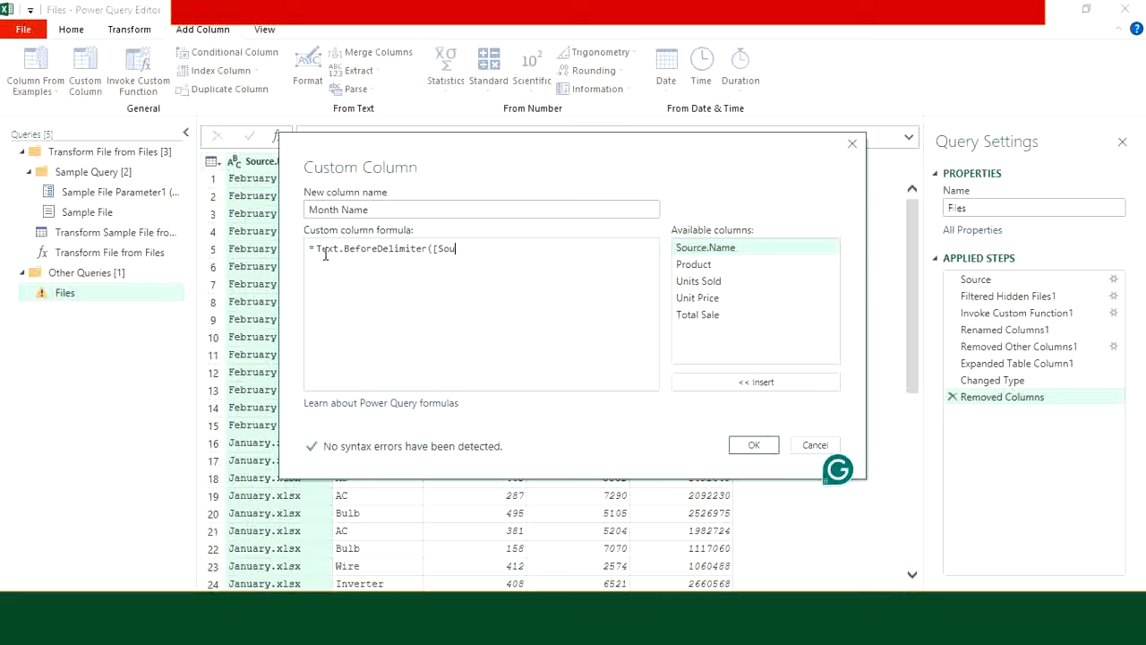
text(rce.Name])
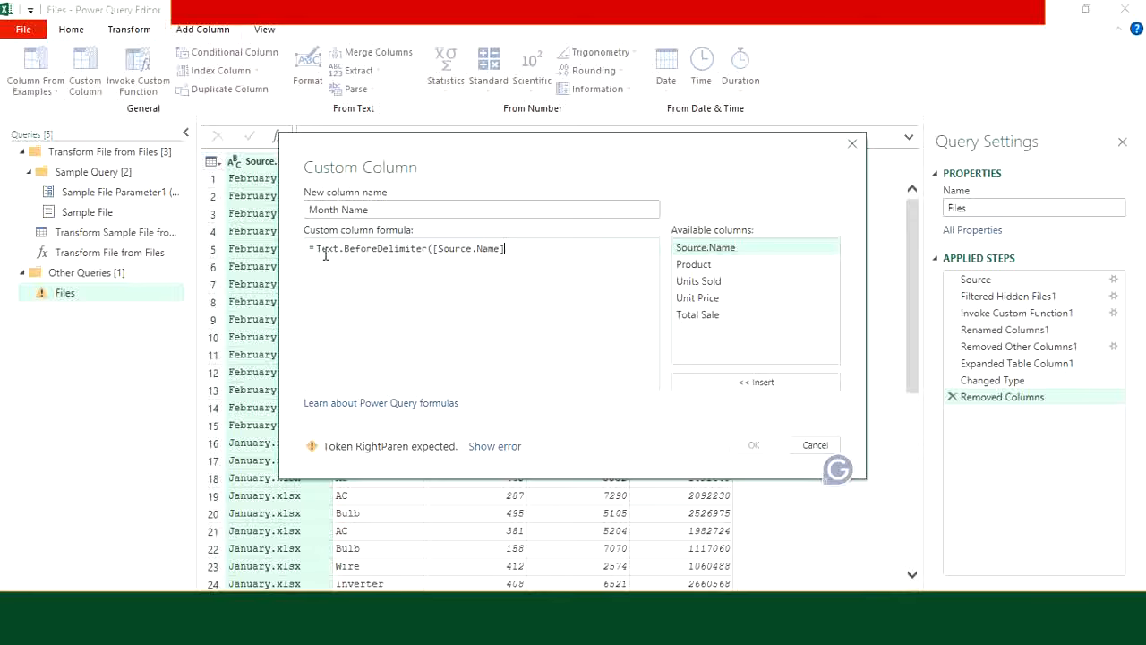
text(,")
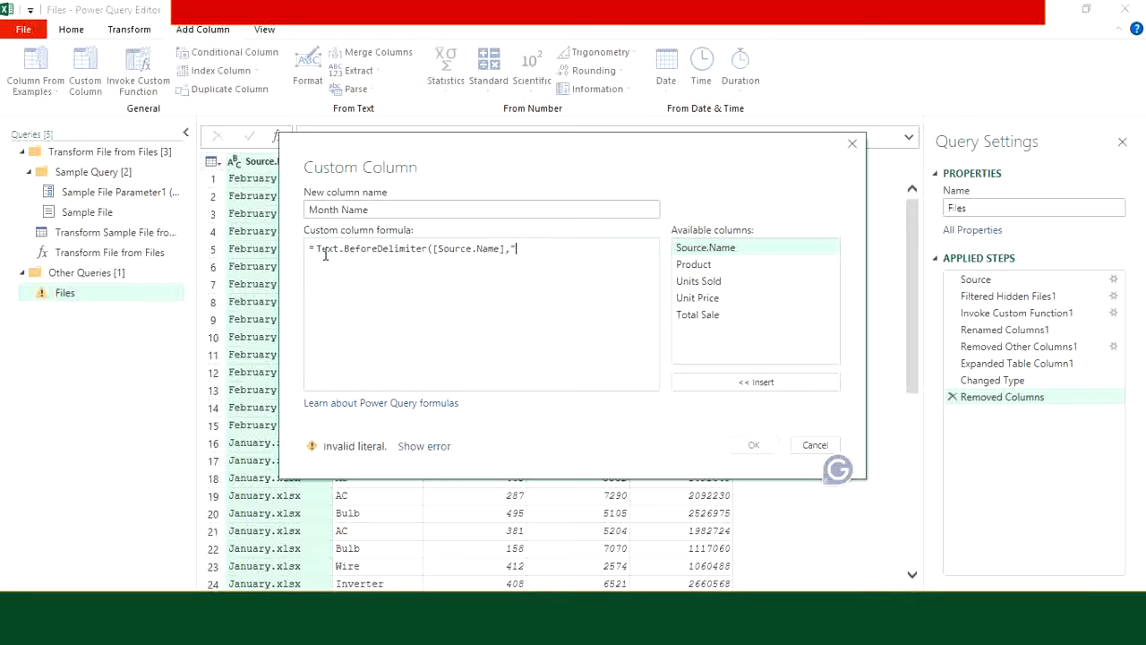
drag(435, 145, 498, 146)
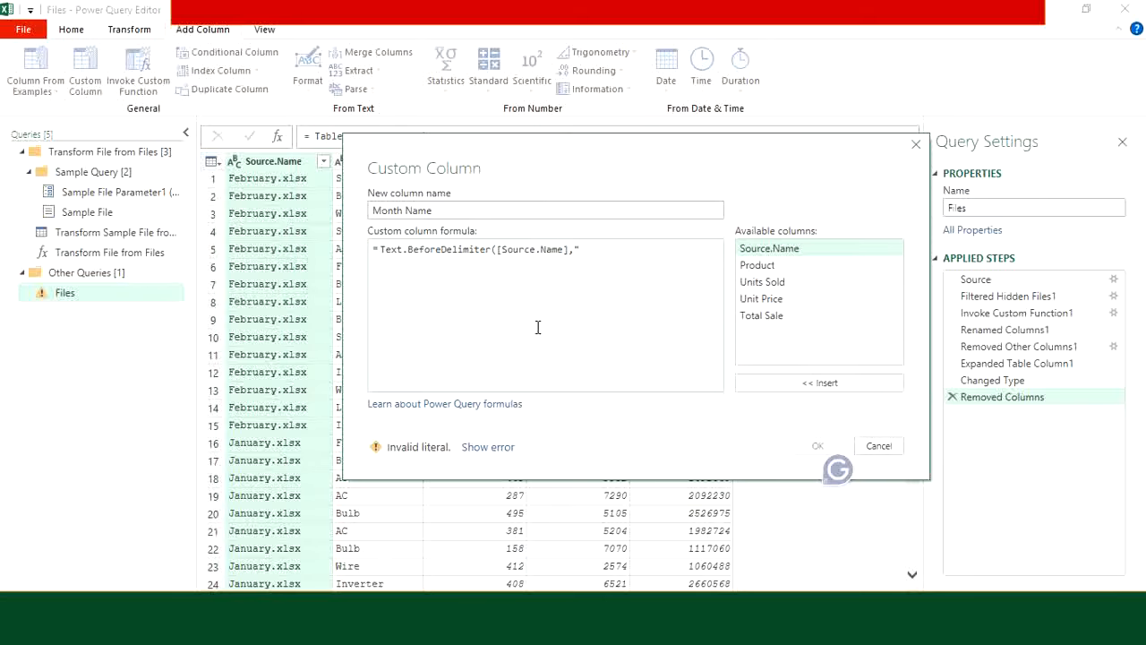
text(."))
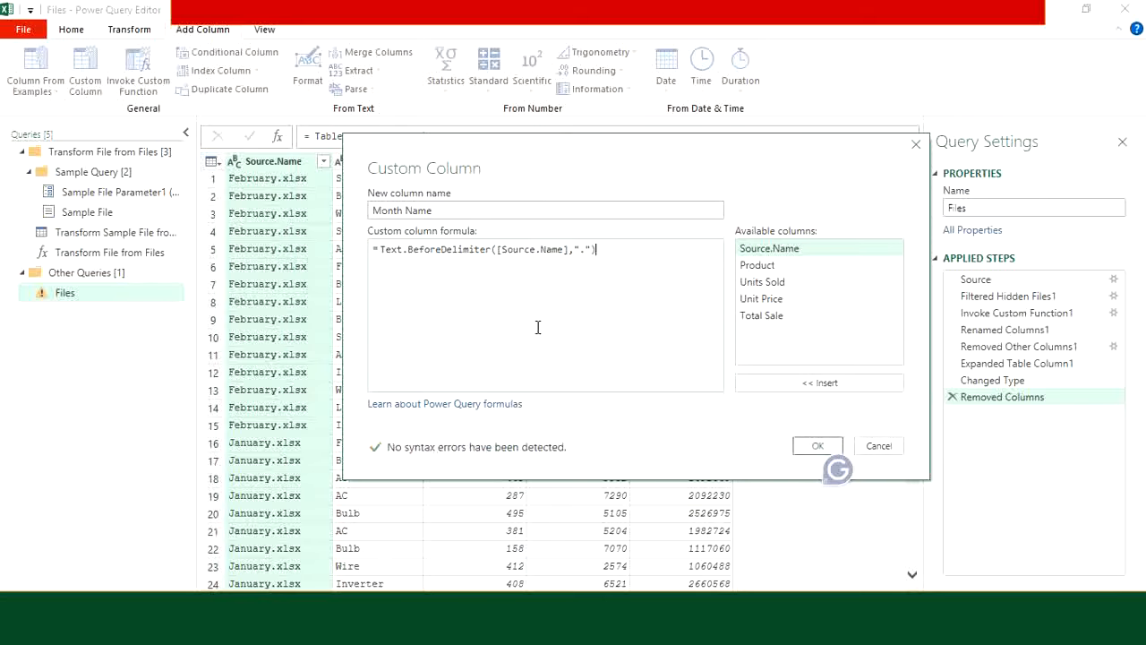
click(816, 446)
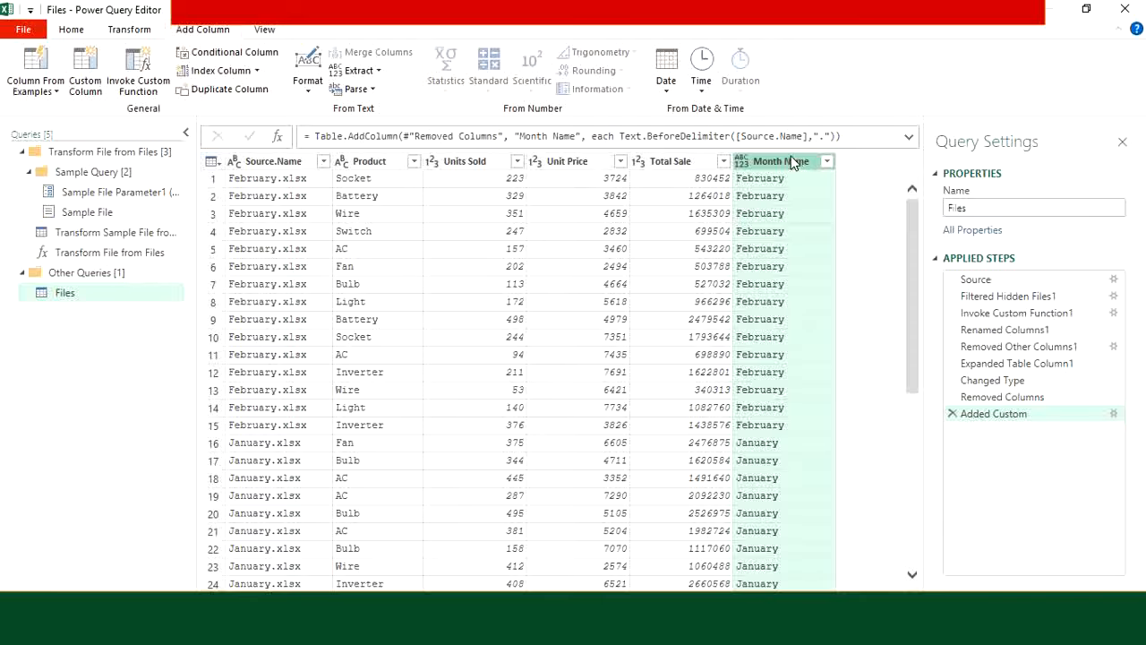
Step: Move Month Name between Product and Units Sold and remove the Source.Name column
drag(792, 162, 436, 179)
right_click(275, 168)
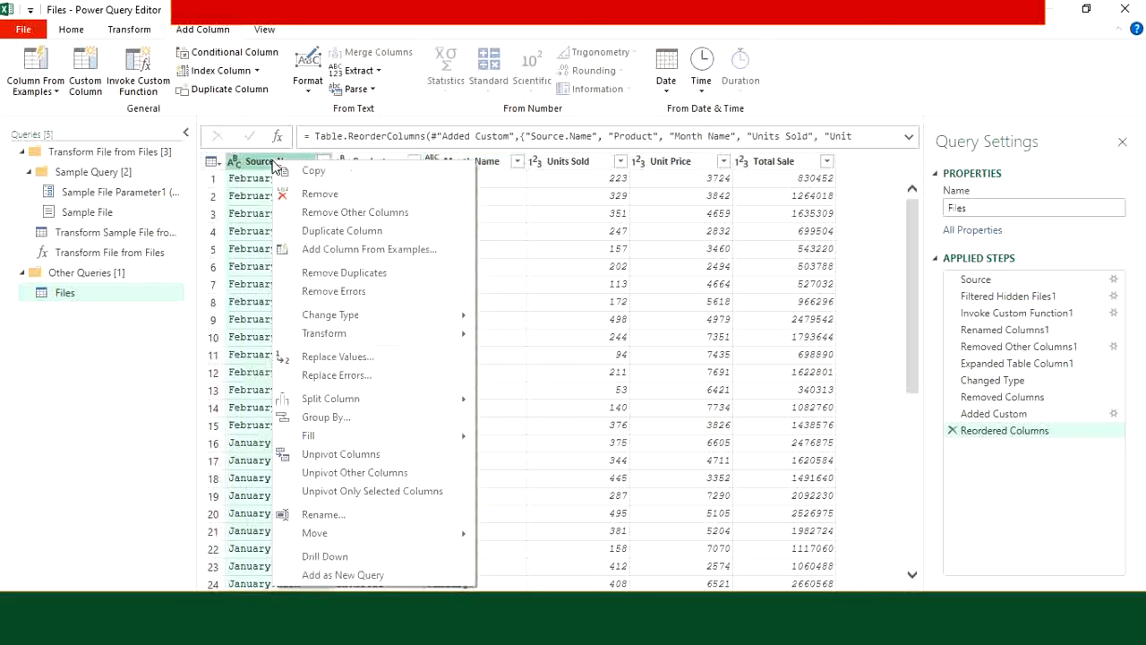
click(337, 194)
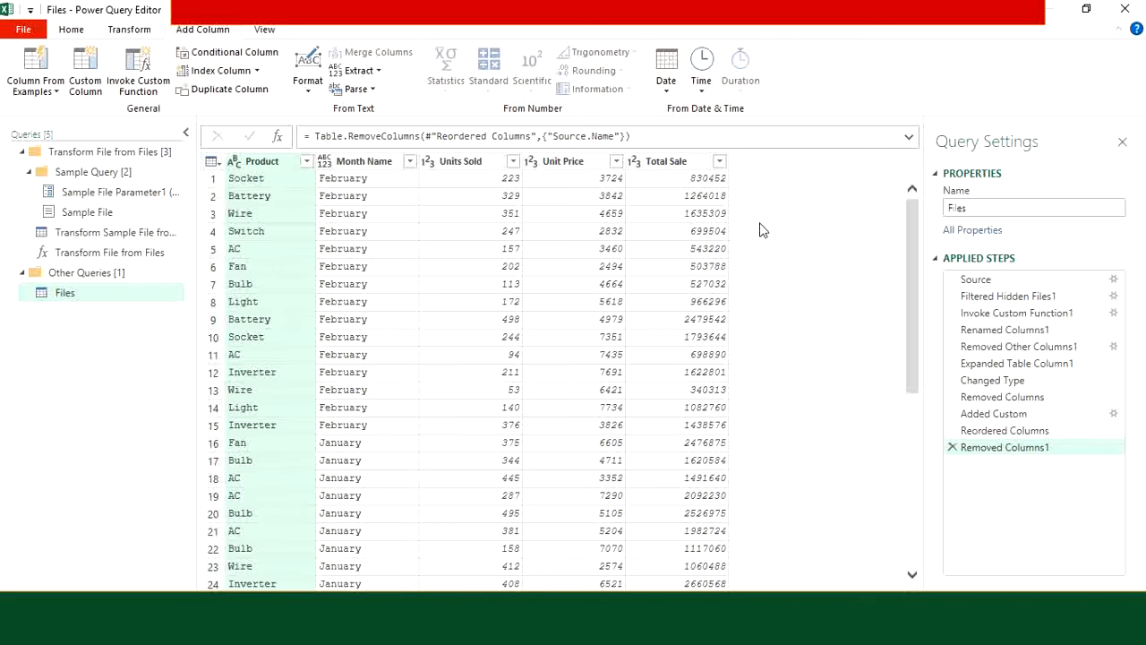
click(70, 29)
click(25, 87)
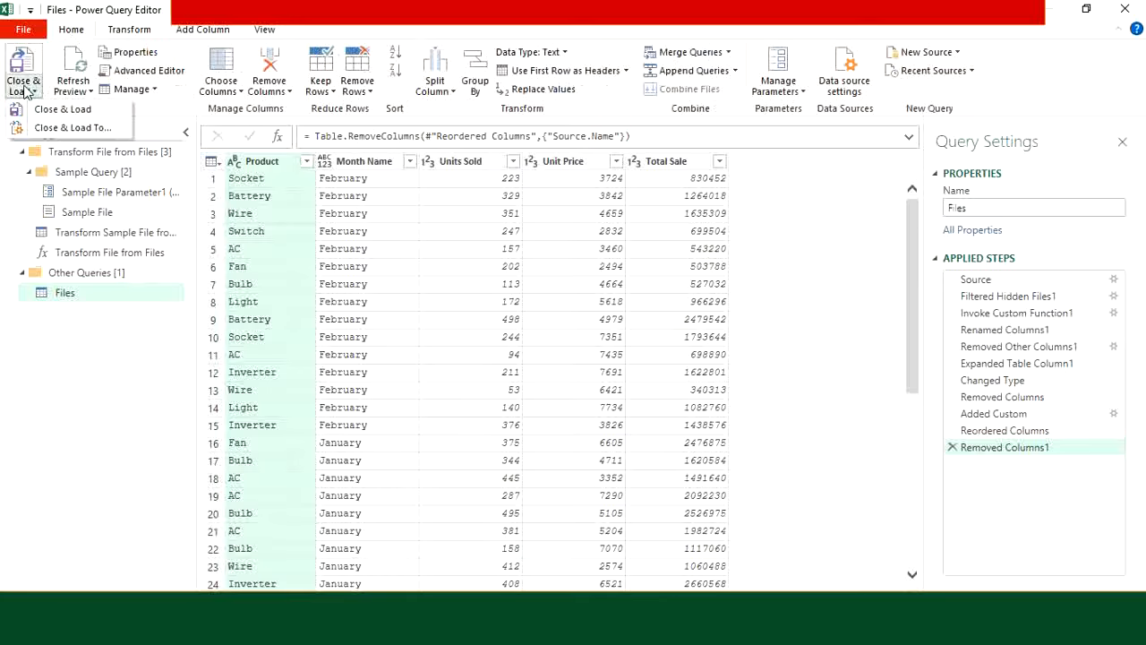
Step: Load the query as a 45-row Files table on Sheet2, then visit the Files folder and return
click(79, 111)
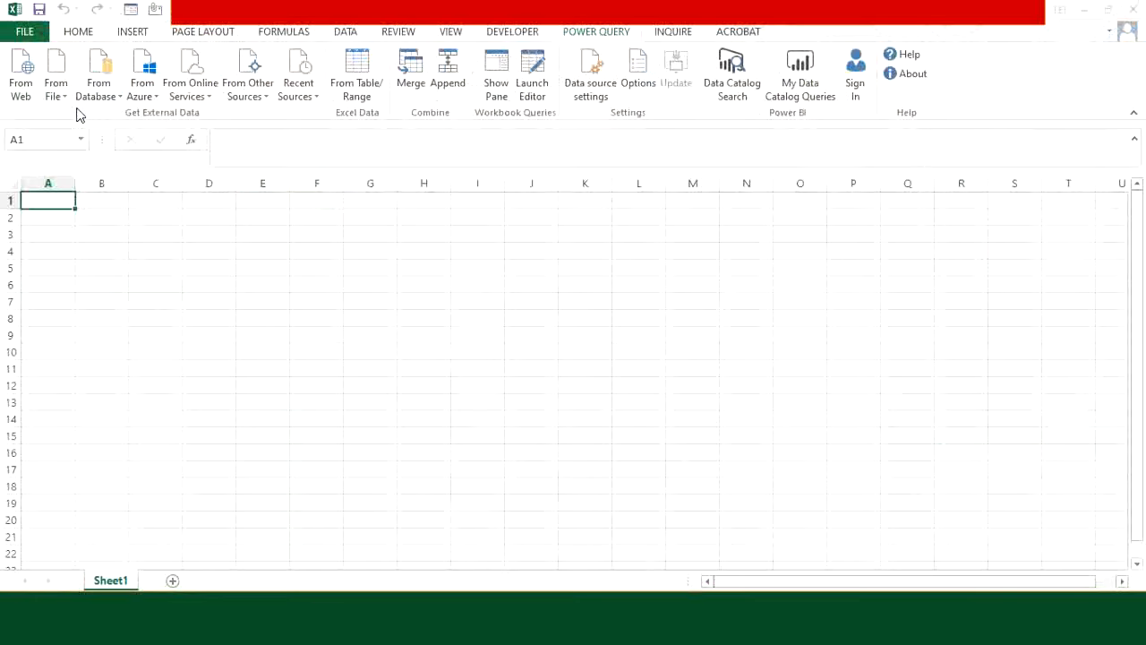
scroll(226, 333, down, 8)
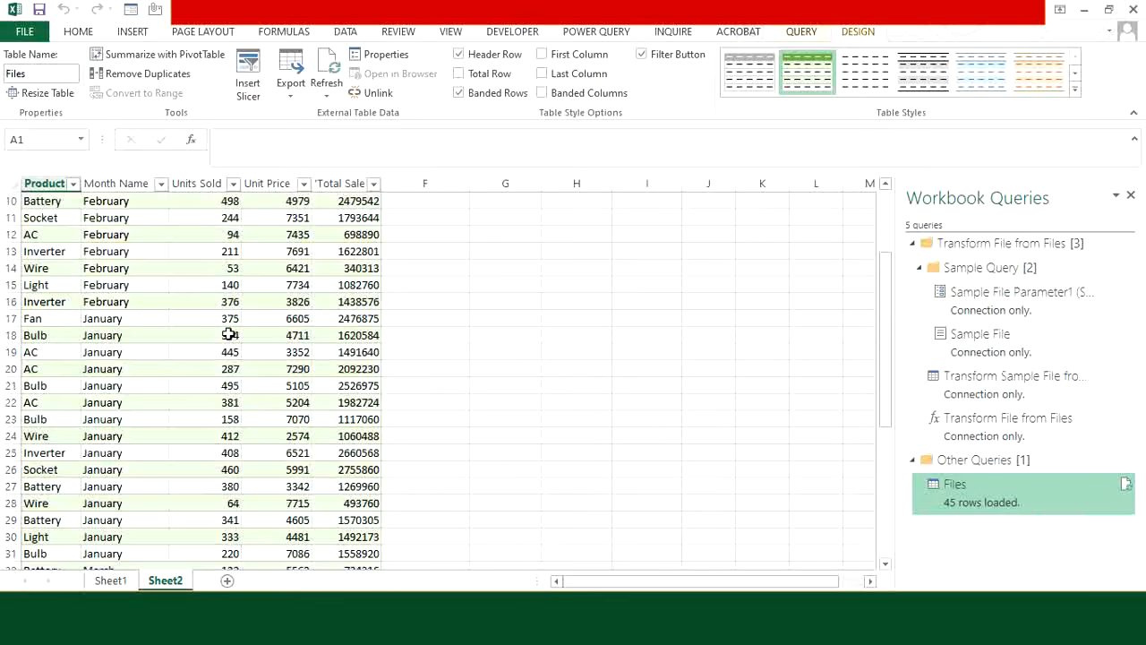
scroll(233, 397, down, 3)
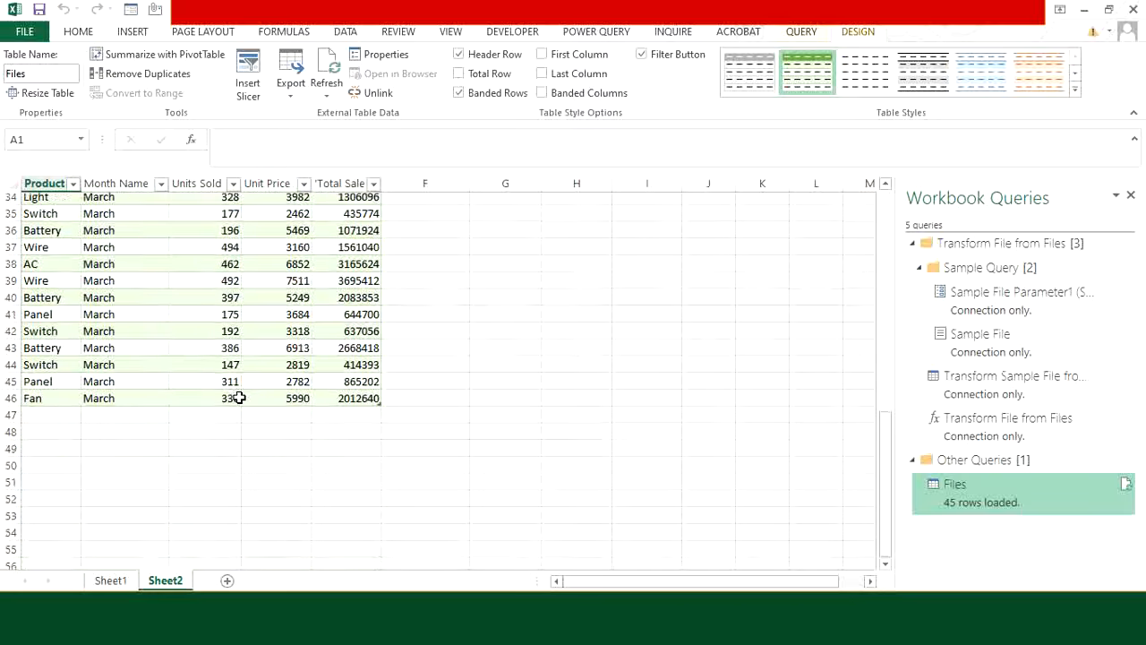
scroll(238, 396, up, 11)
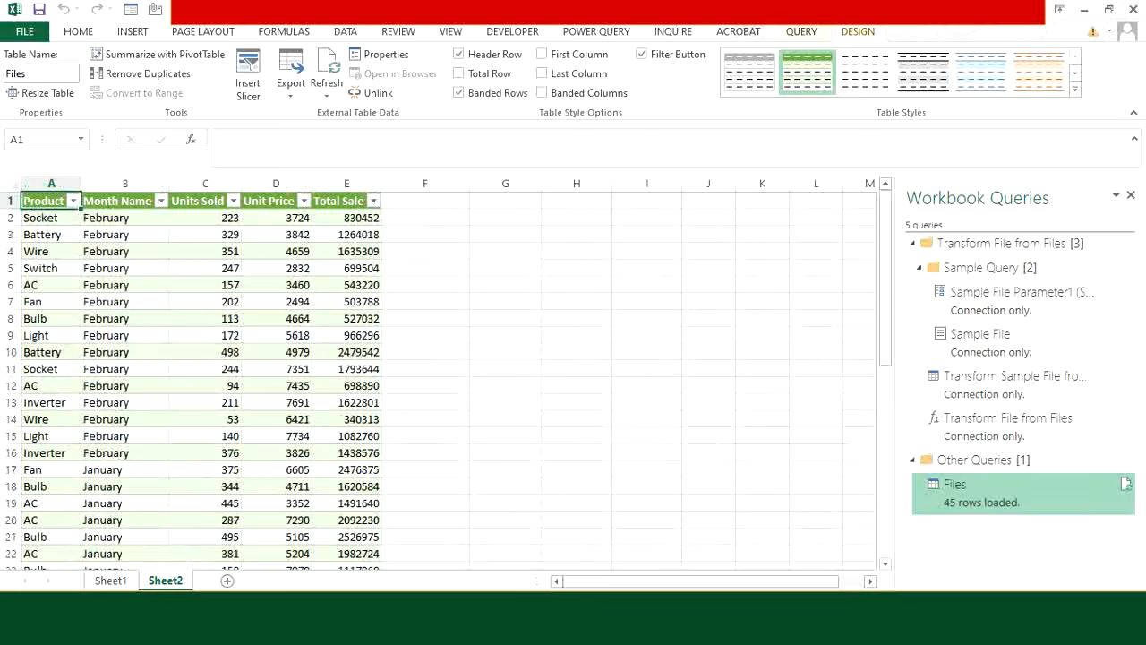
click(317, 628)
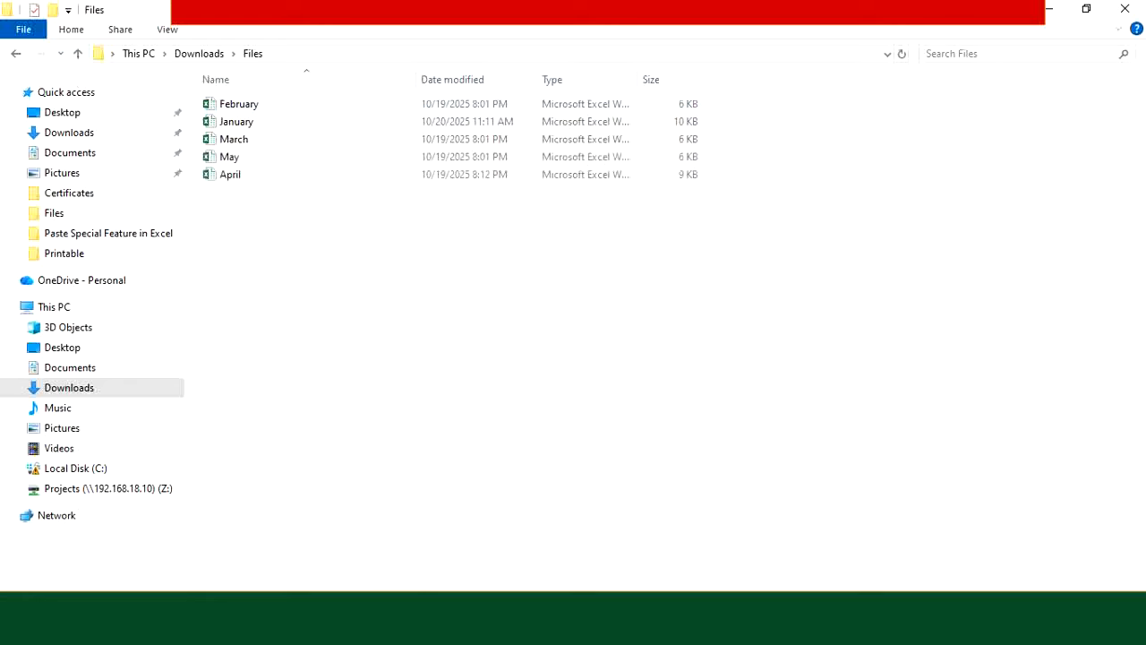
click(394, 628)
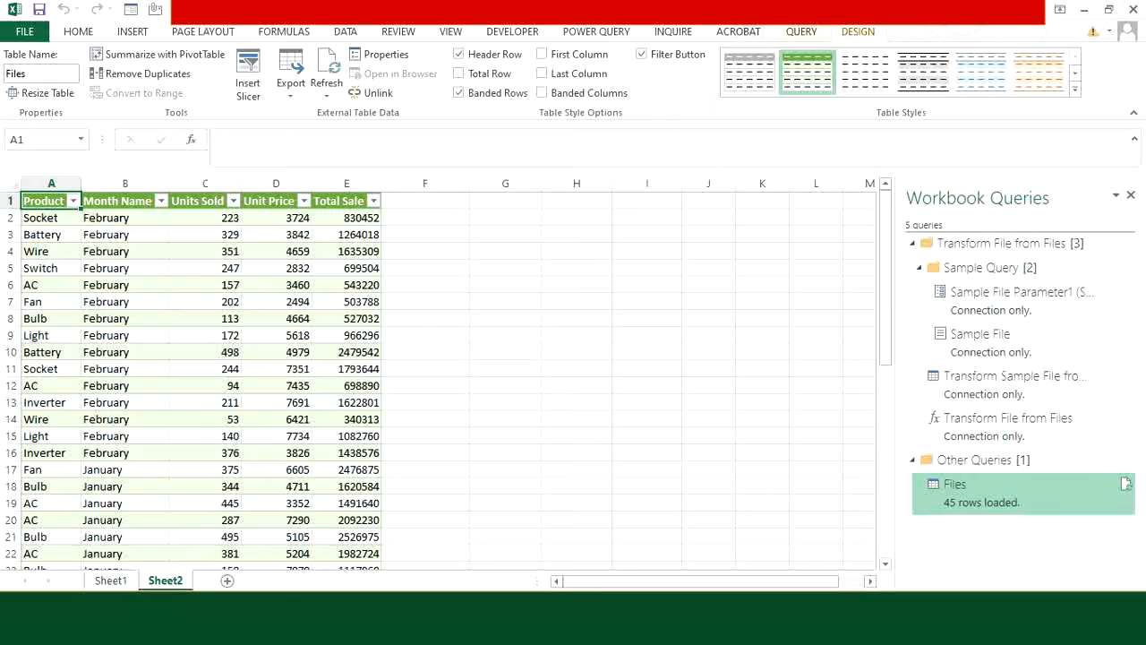
Step: Refresh the Files table so it grows to 75 rows including April and May sales
right_click(173, 418)
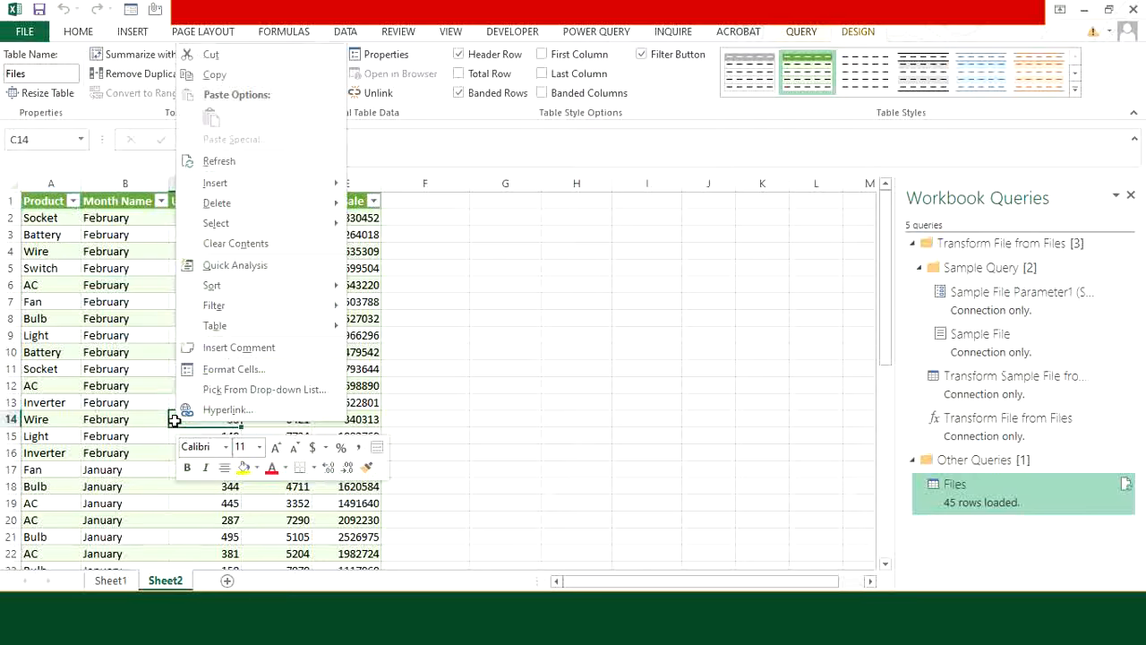
click(260, 164)
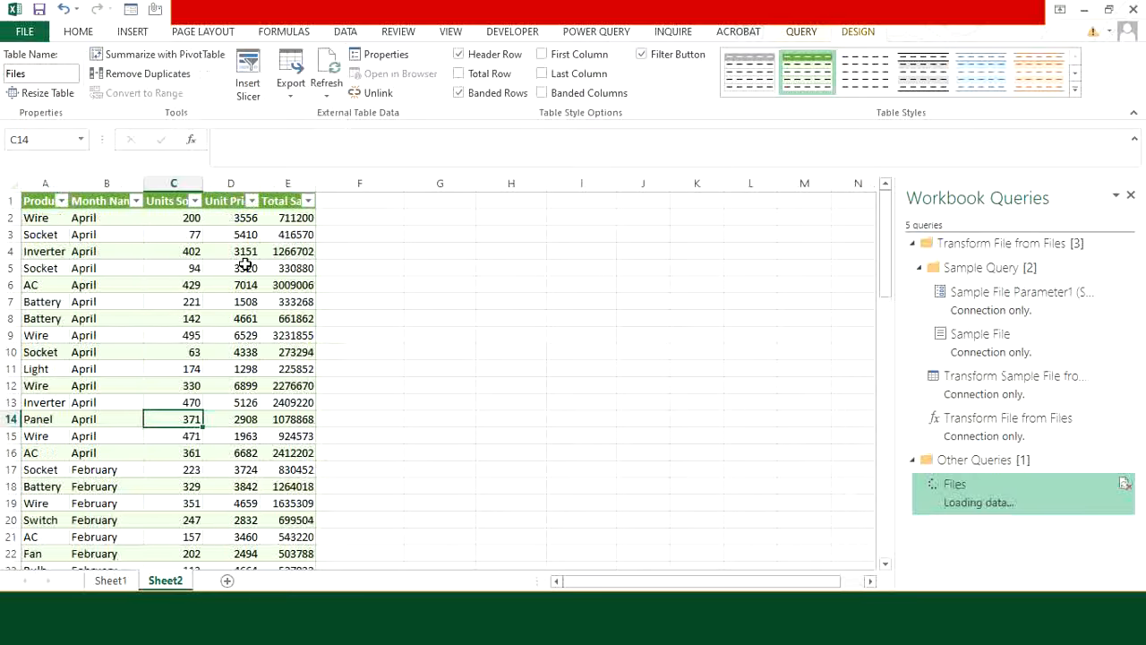
scroll(152, 333, down, 1)
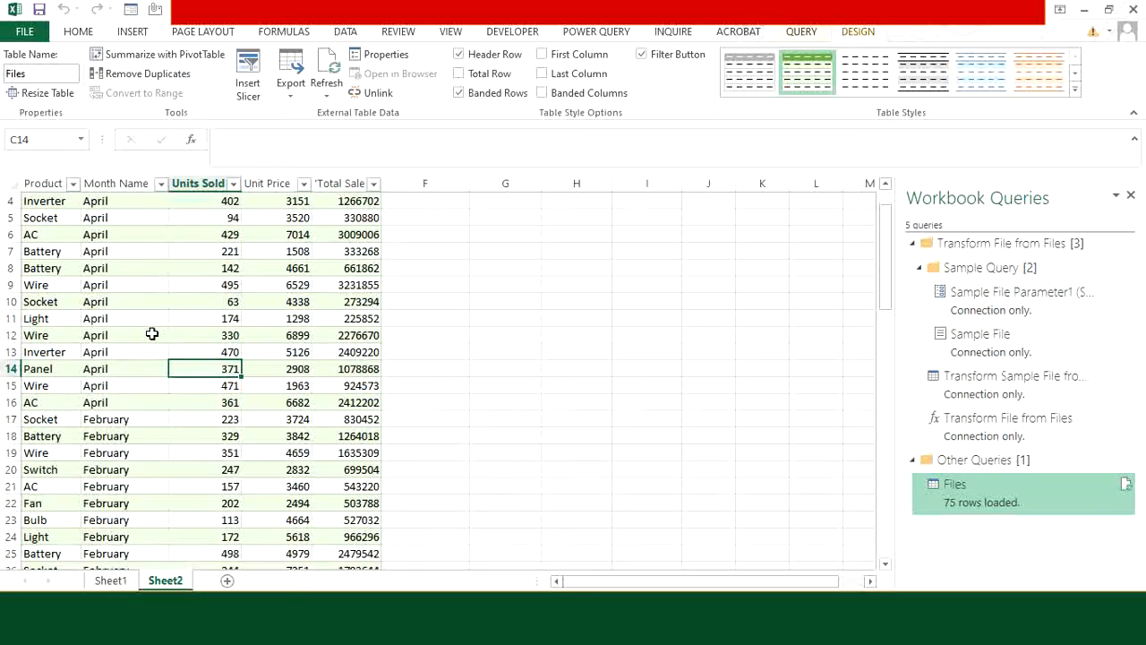
scroll(152, 333, down, 14)
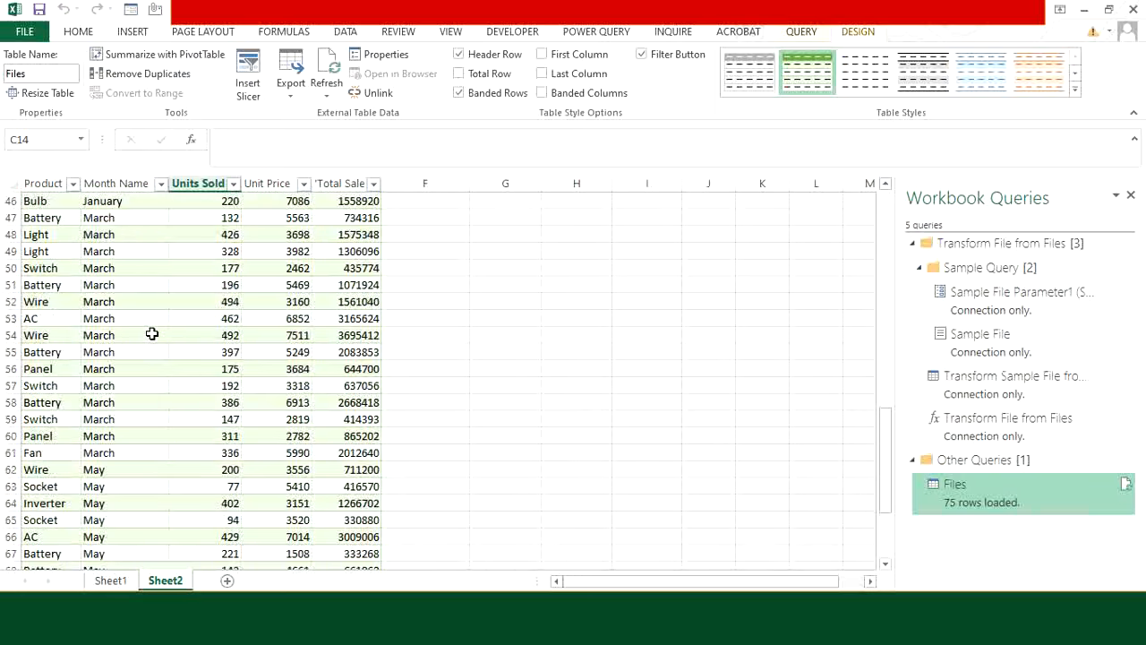
scroll(152, 333, down, 5)
scroll(137, 391, up, 3)
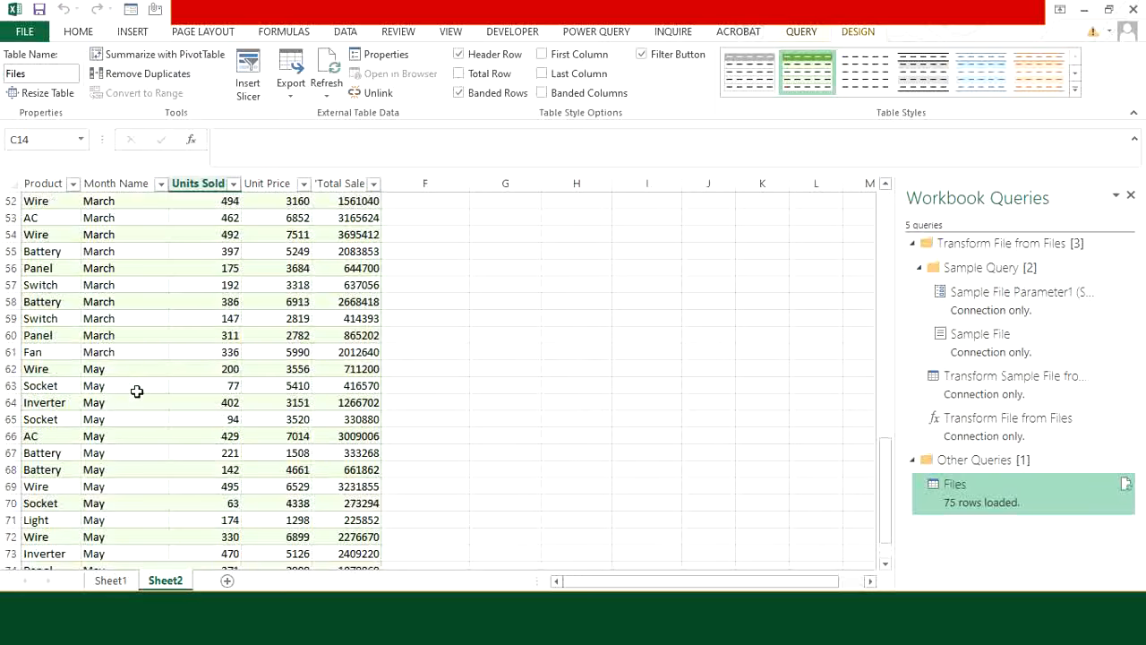
scroll(137, 391, up, 17)
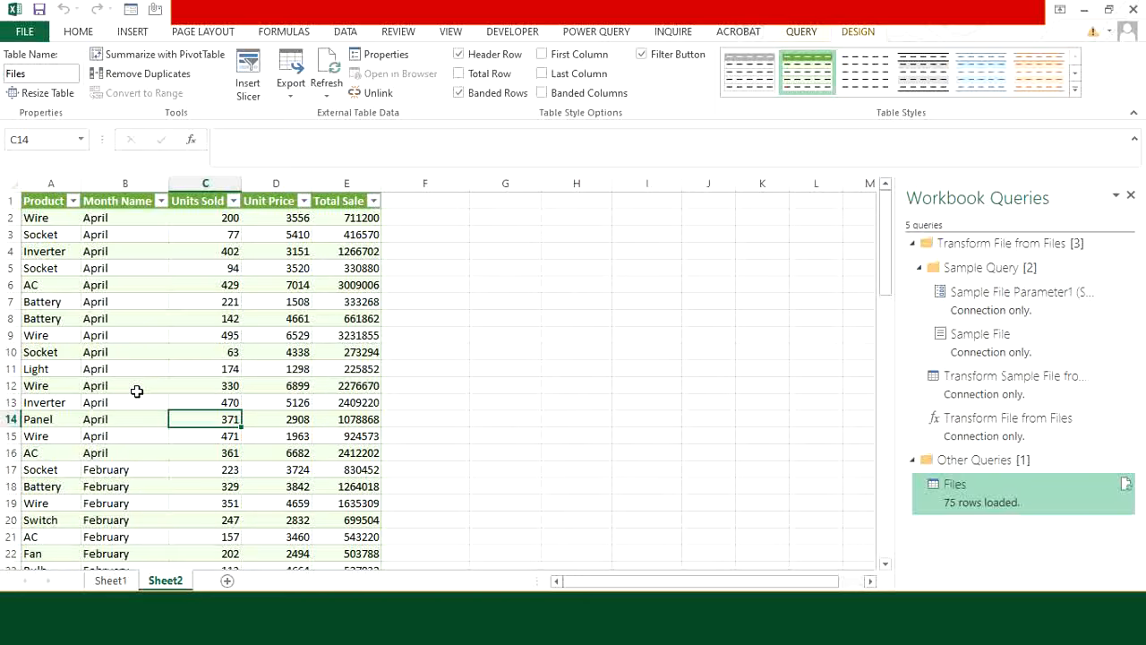